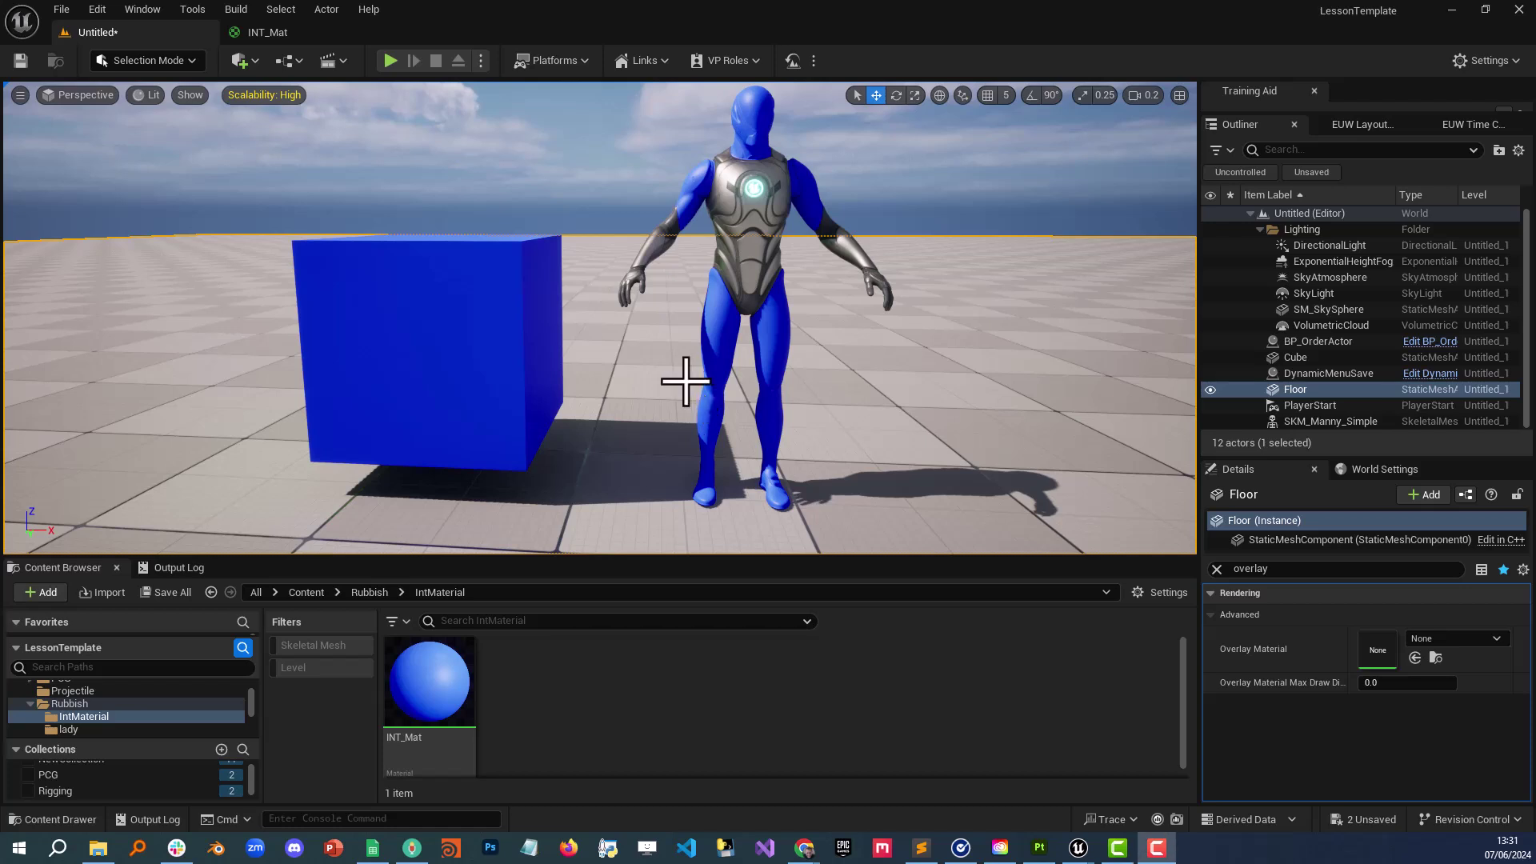
{"action": "left_click", "coordinate": [898, 365]}
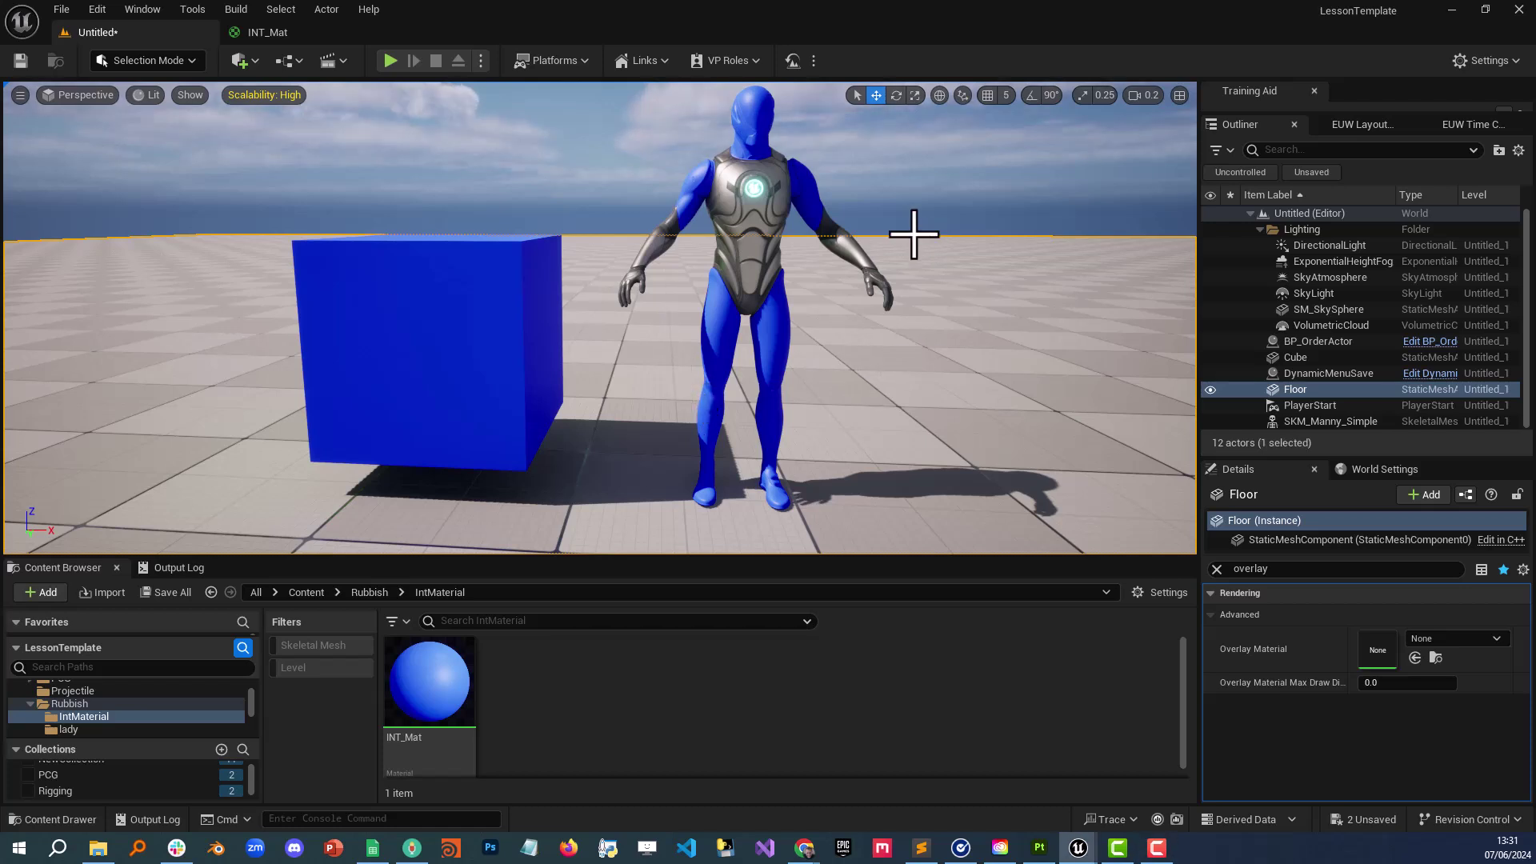
{"action": "key", "text": "Escape"}
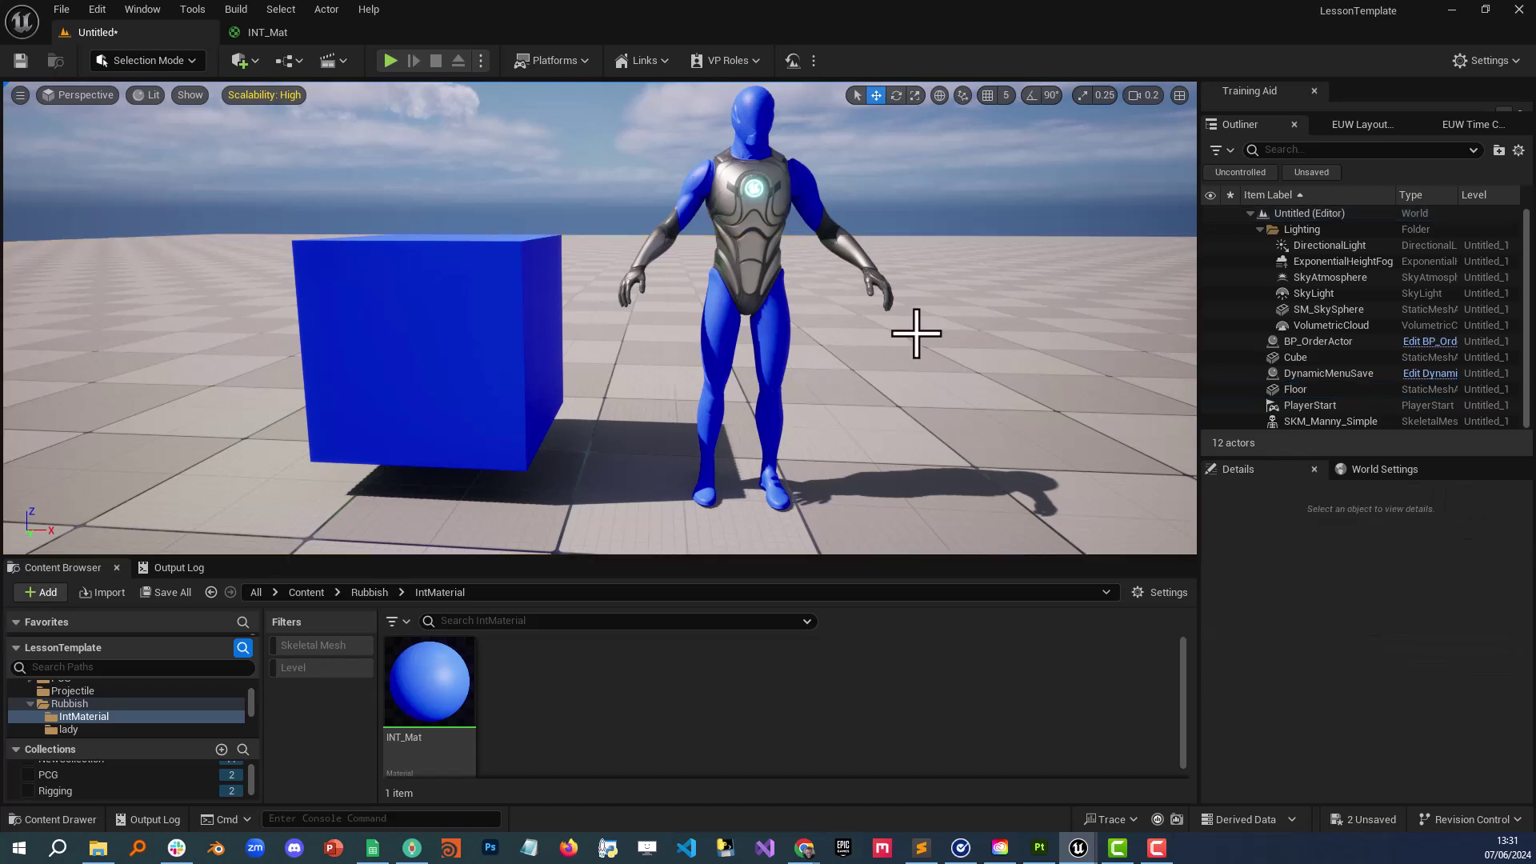
{"action": "key", "text": "s"}
{"action": "right_click_drag", "start_coordinate": [917, 332], "coordinate": [925, 325]}
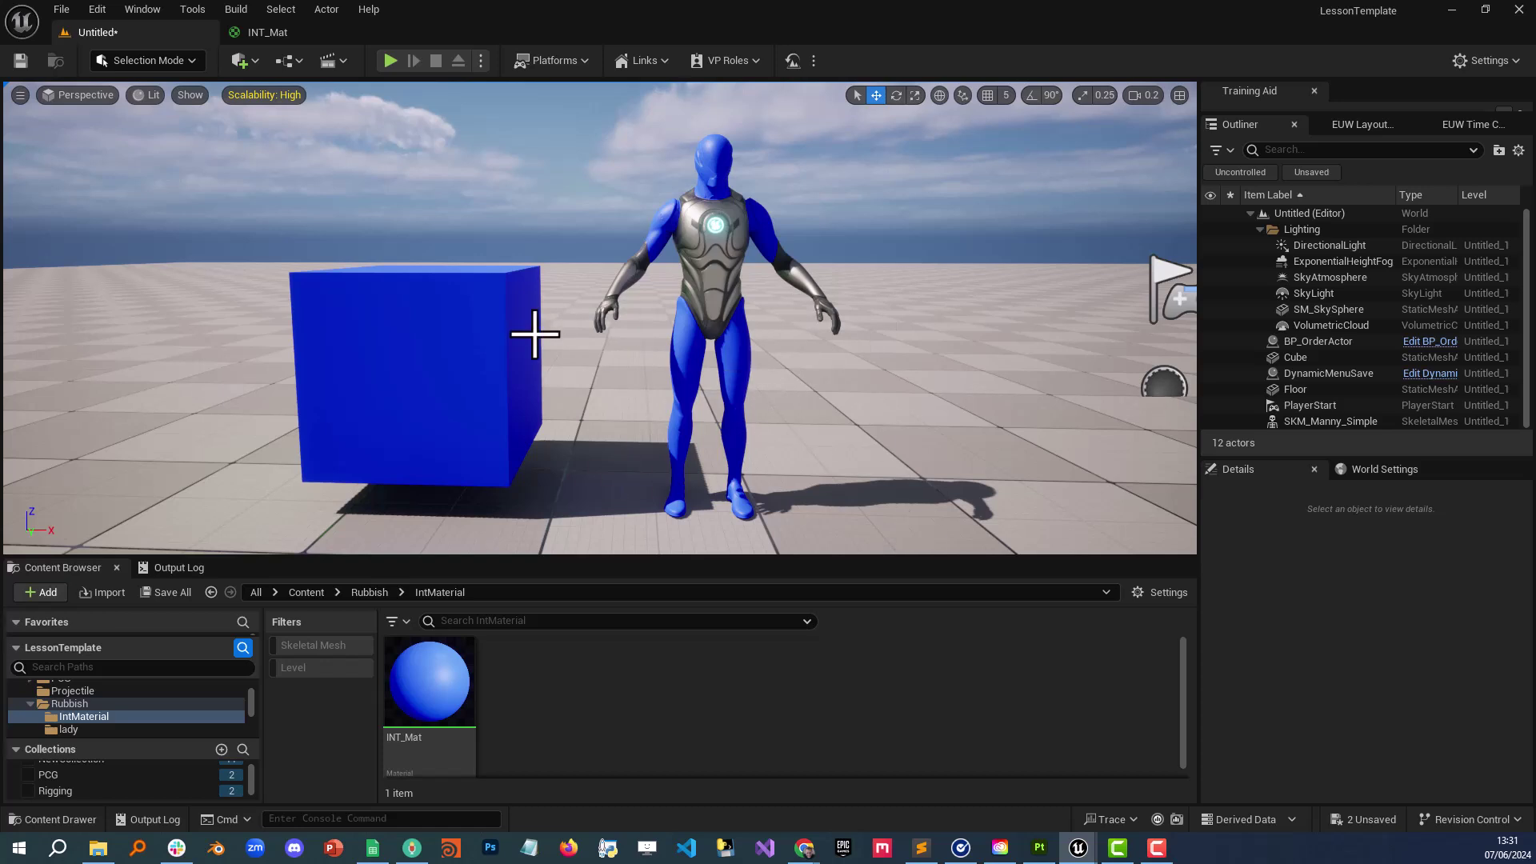
{"action": "right_click_drag", "start_coordinate": [754, 331], "coordinate": [750, 324]}
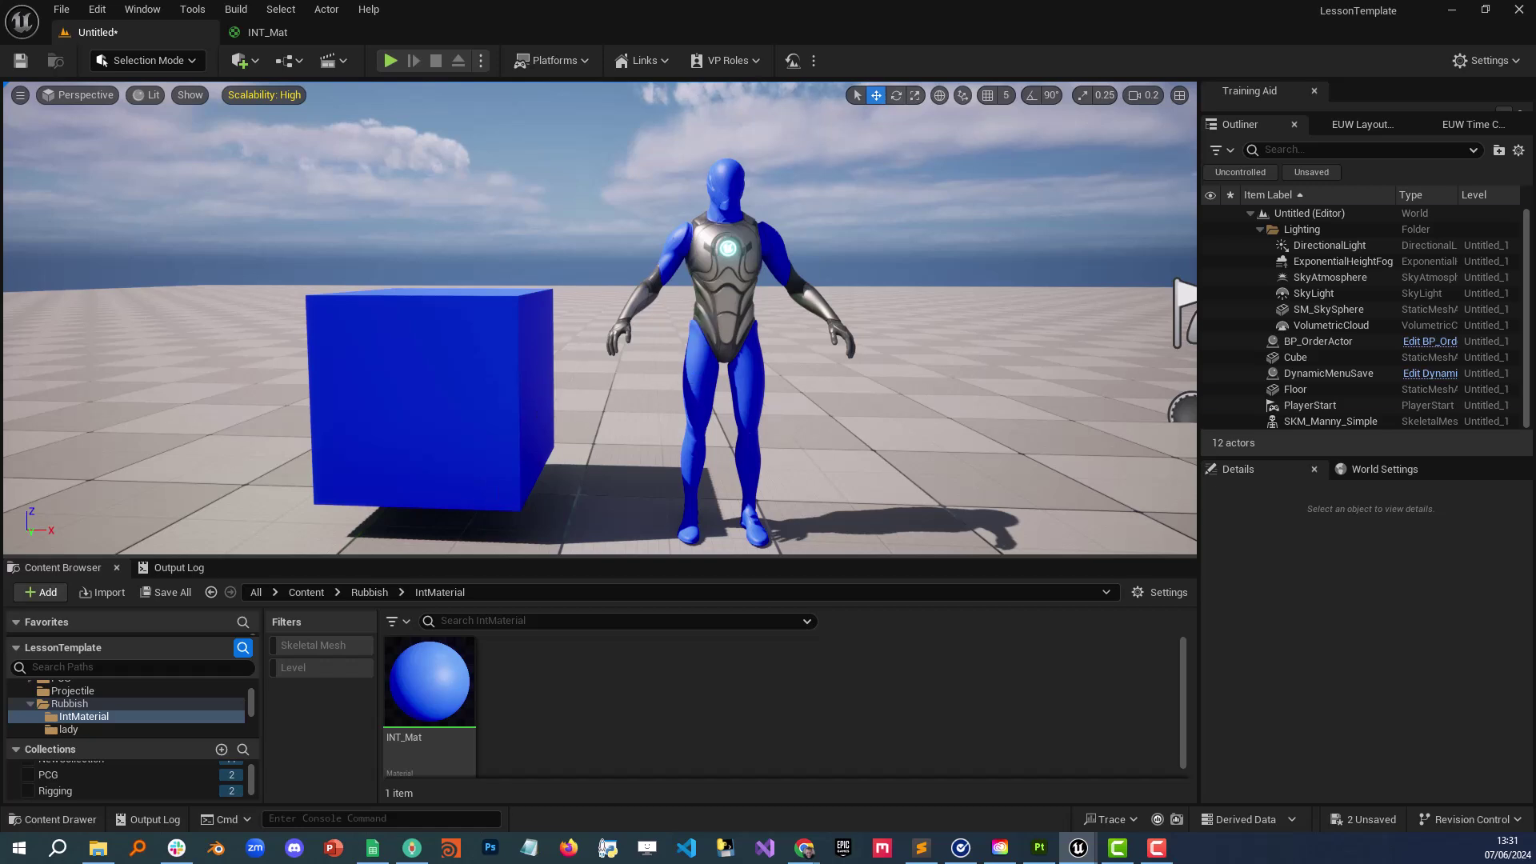
Step: Clear the overlay material of the SKM_Manny_Simple mannequin and assign INT_Mat to it again
{"action": "left_click", "coordinate": [748, 333]}
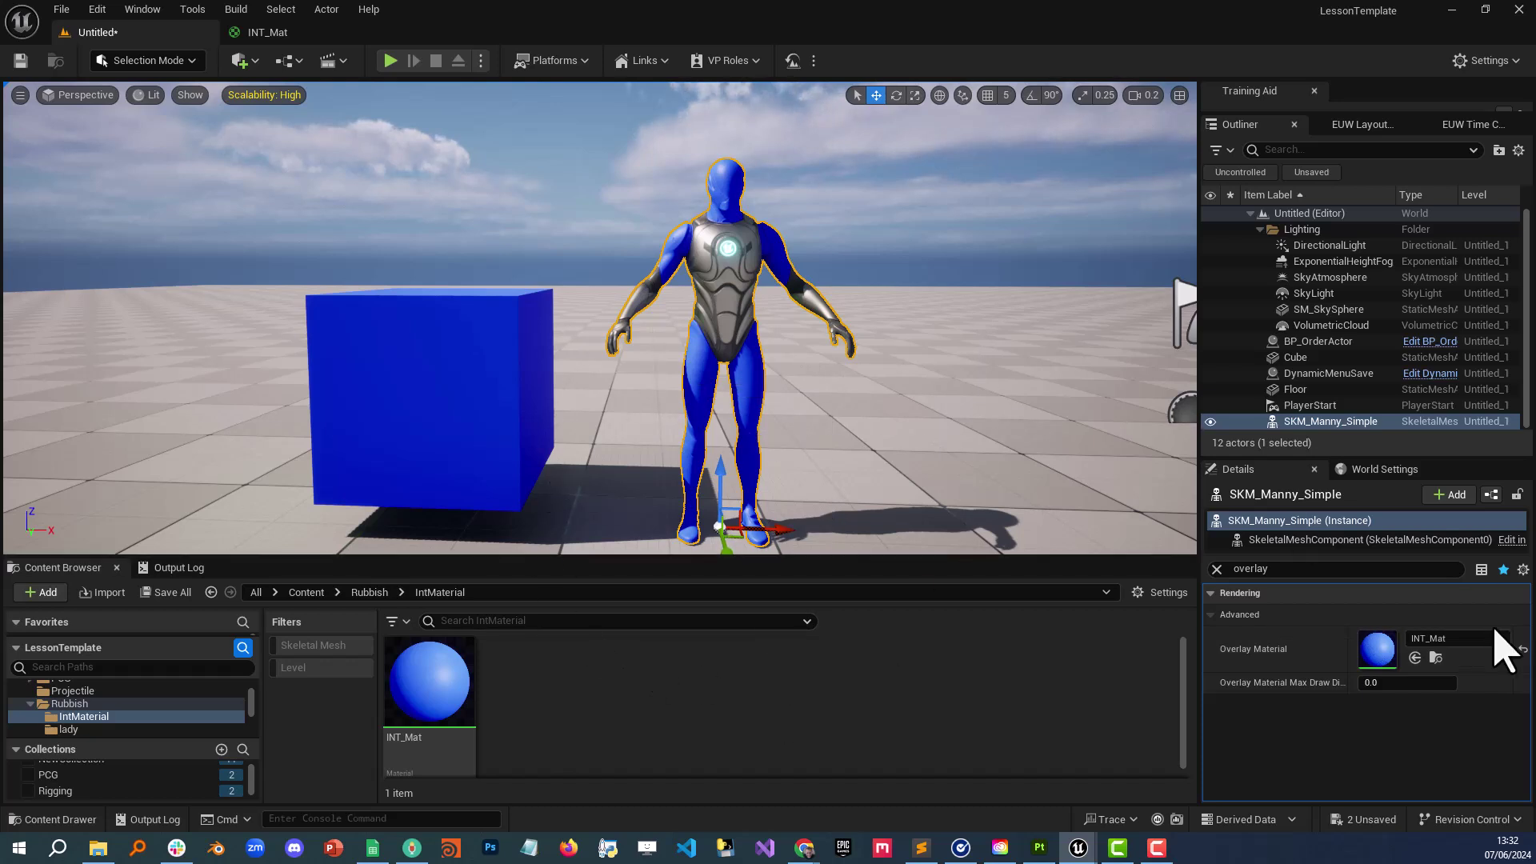
{"action": "left_click", "coordinate": [1524, 649]}
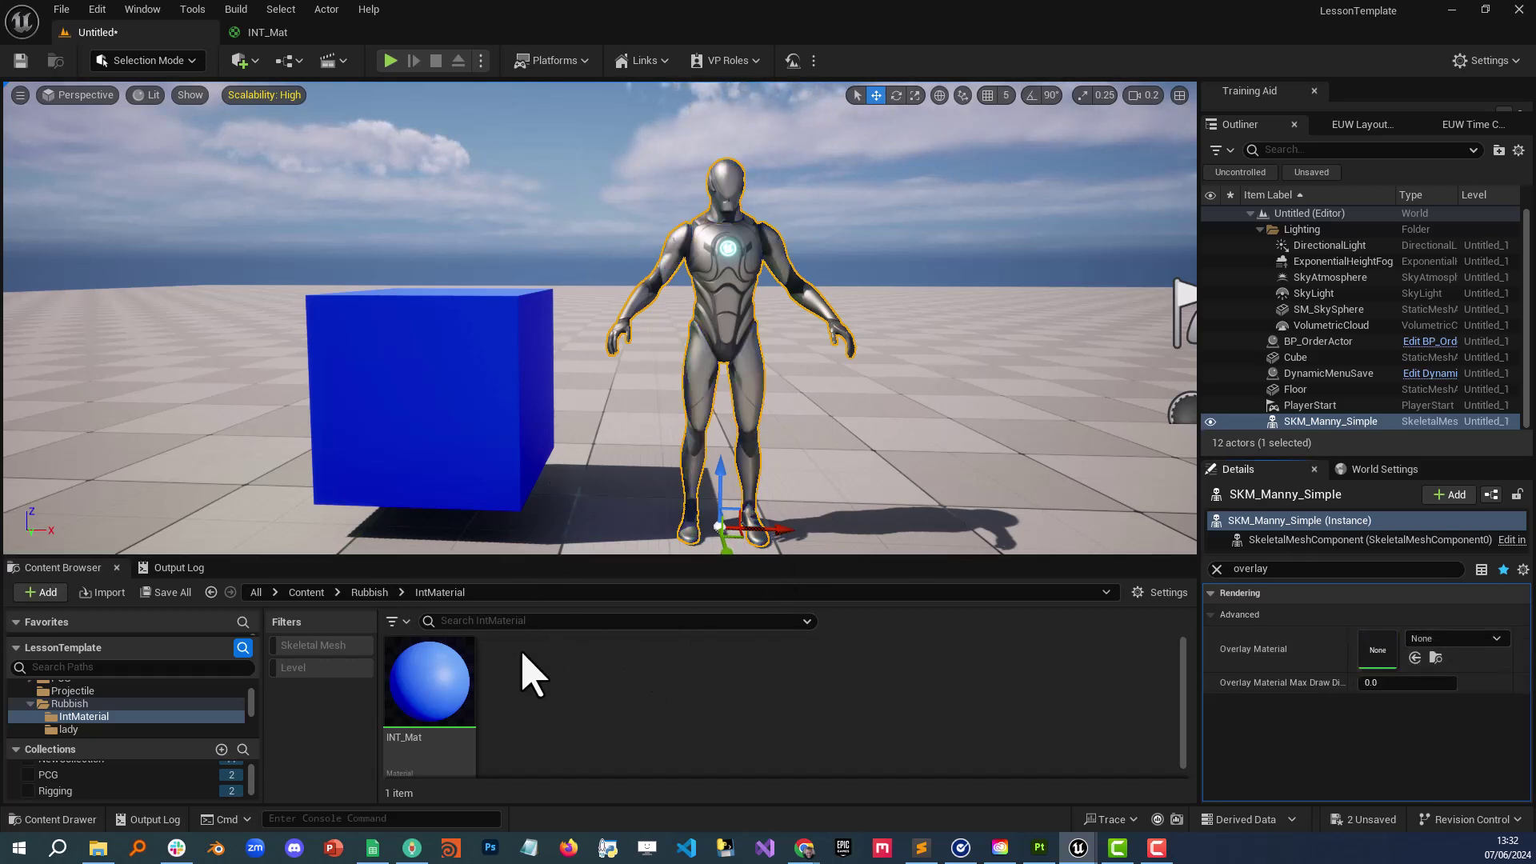
{"action": "left_click_drag", "start_coordinate": [414, 666], "coordinate": [1376, 648]}
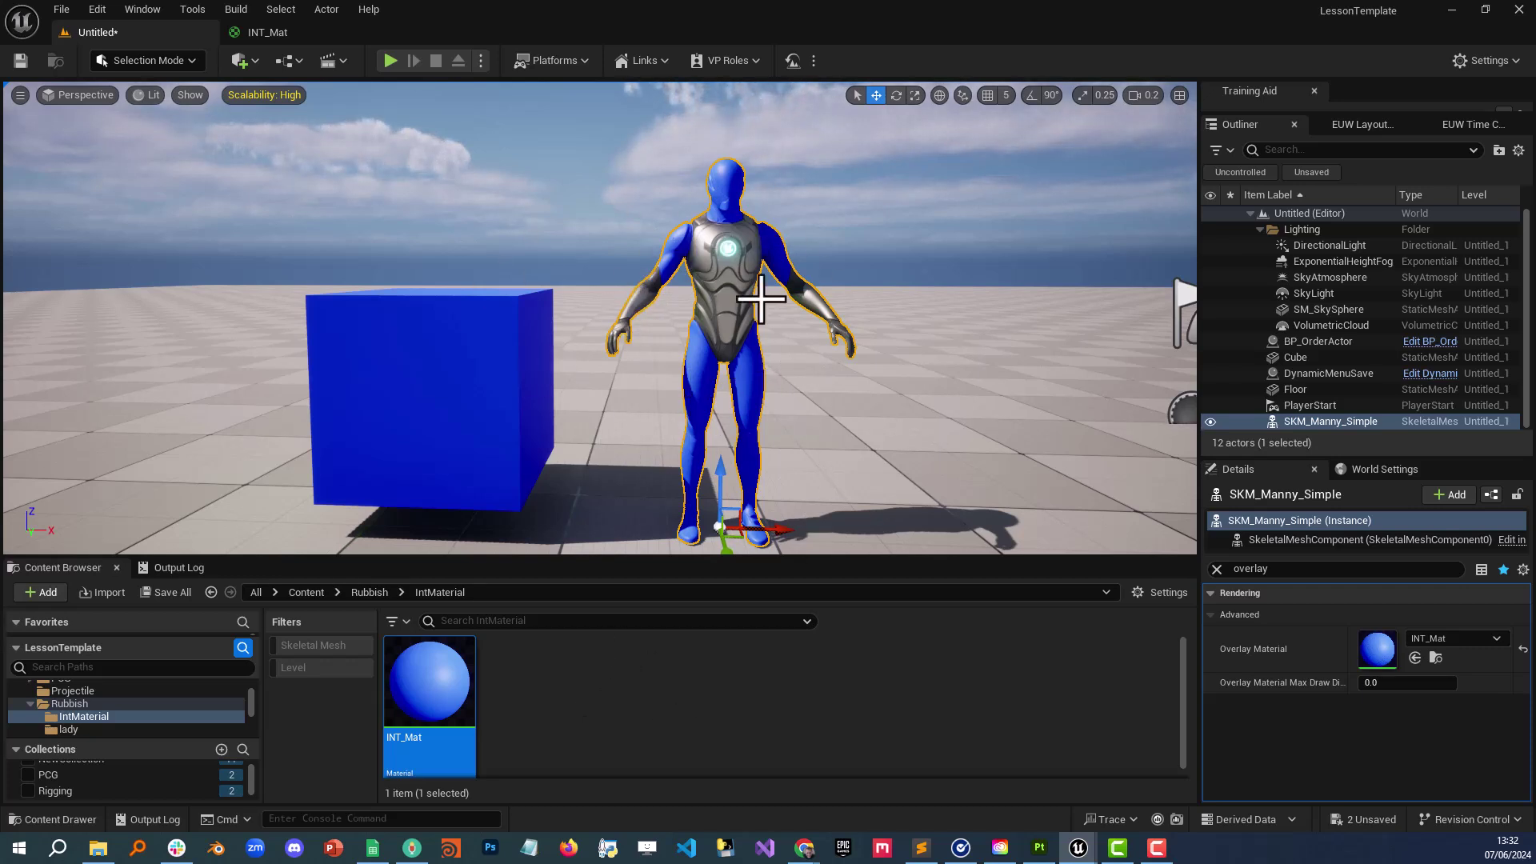
{"action": "right_click_drag", "start_coordinate": [727, 248], "coordinate": [720, 253]}
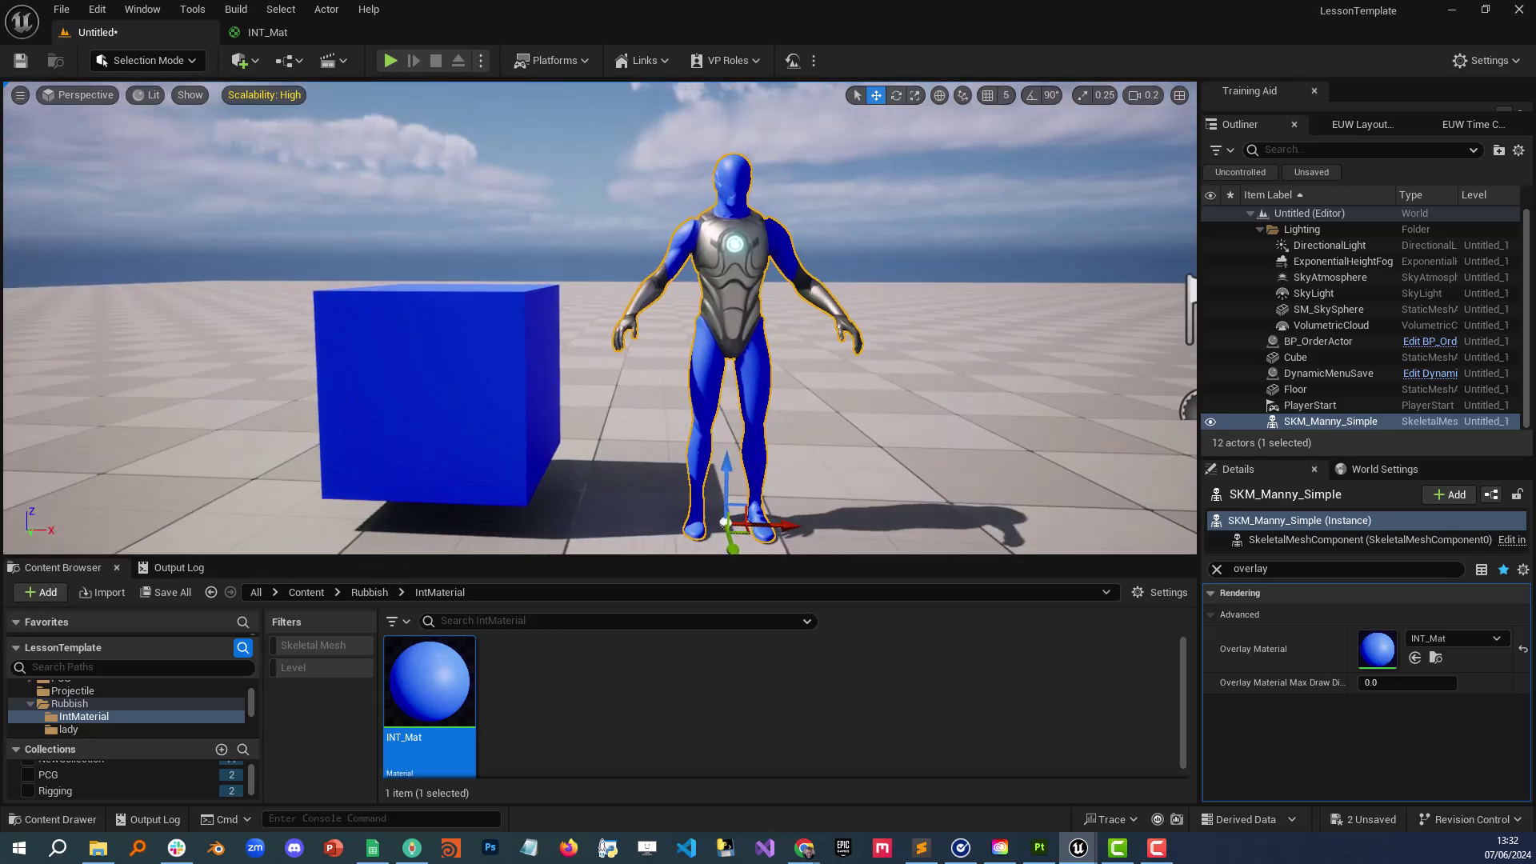
{"action": "left_click", "coordinate": [873, 393]}
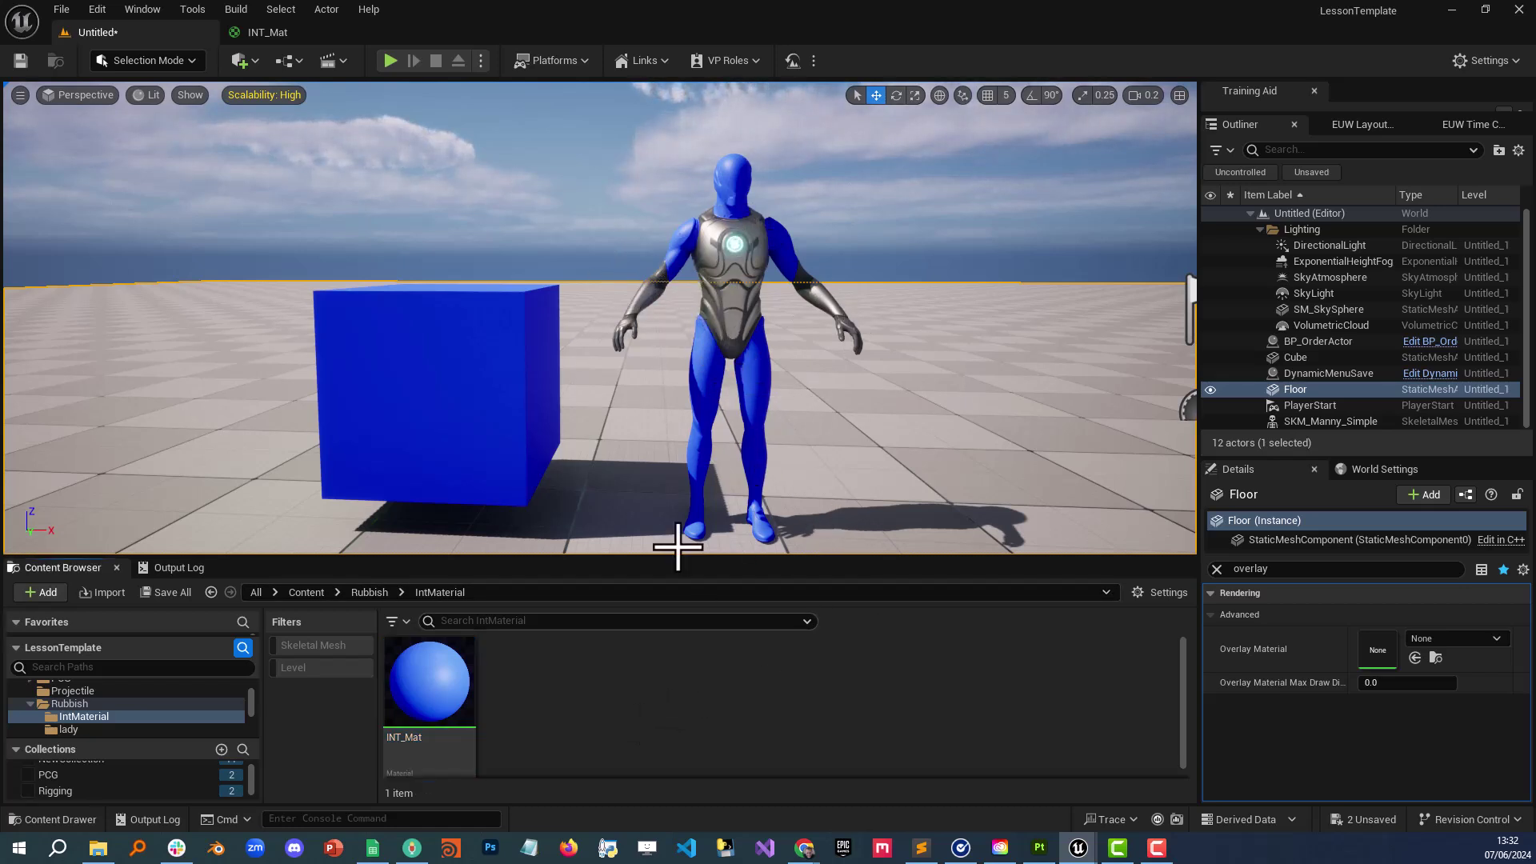
Step: In the INT_Mat material graph, move the "Move mesh away from model" comment group close to the material result node
{"action": "left_click", "coordinate": [267, 34]}
{"action": "right_click_drag", "start_coordinate": [834, 485], "coordinate": [785, 460]}
{"action": "right_click_drag", "start_coordinate": [872, 435], "coordinate": [840, 403]}
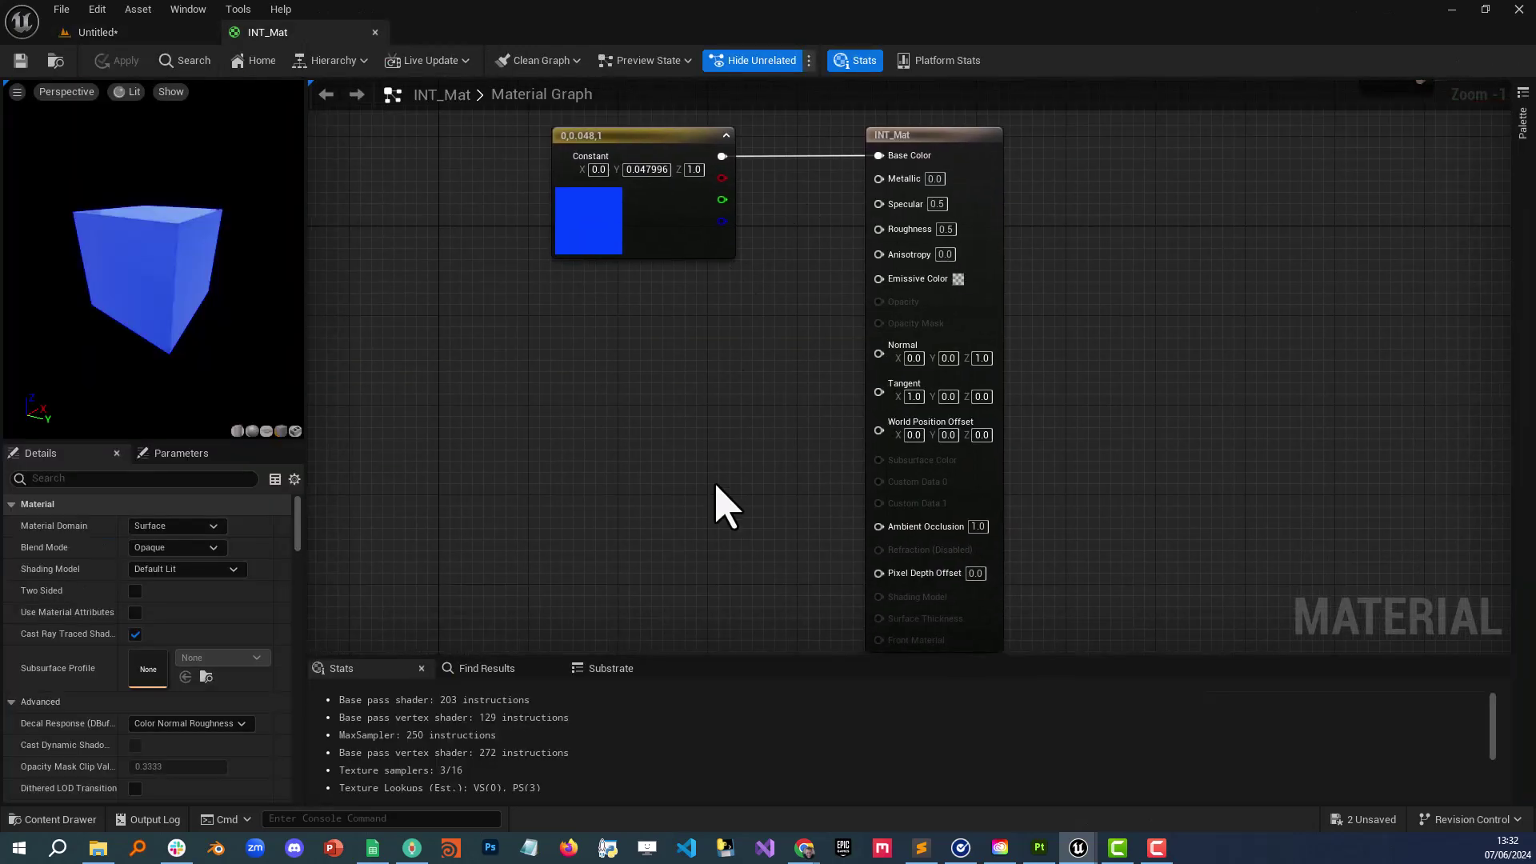
{"action": "right_click_drag", "start_coordinate": [781, 473], "coordinate": [1041, 171]}
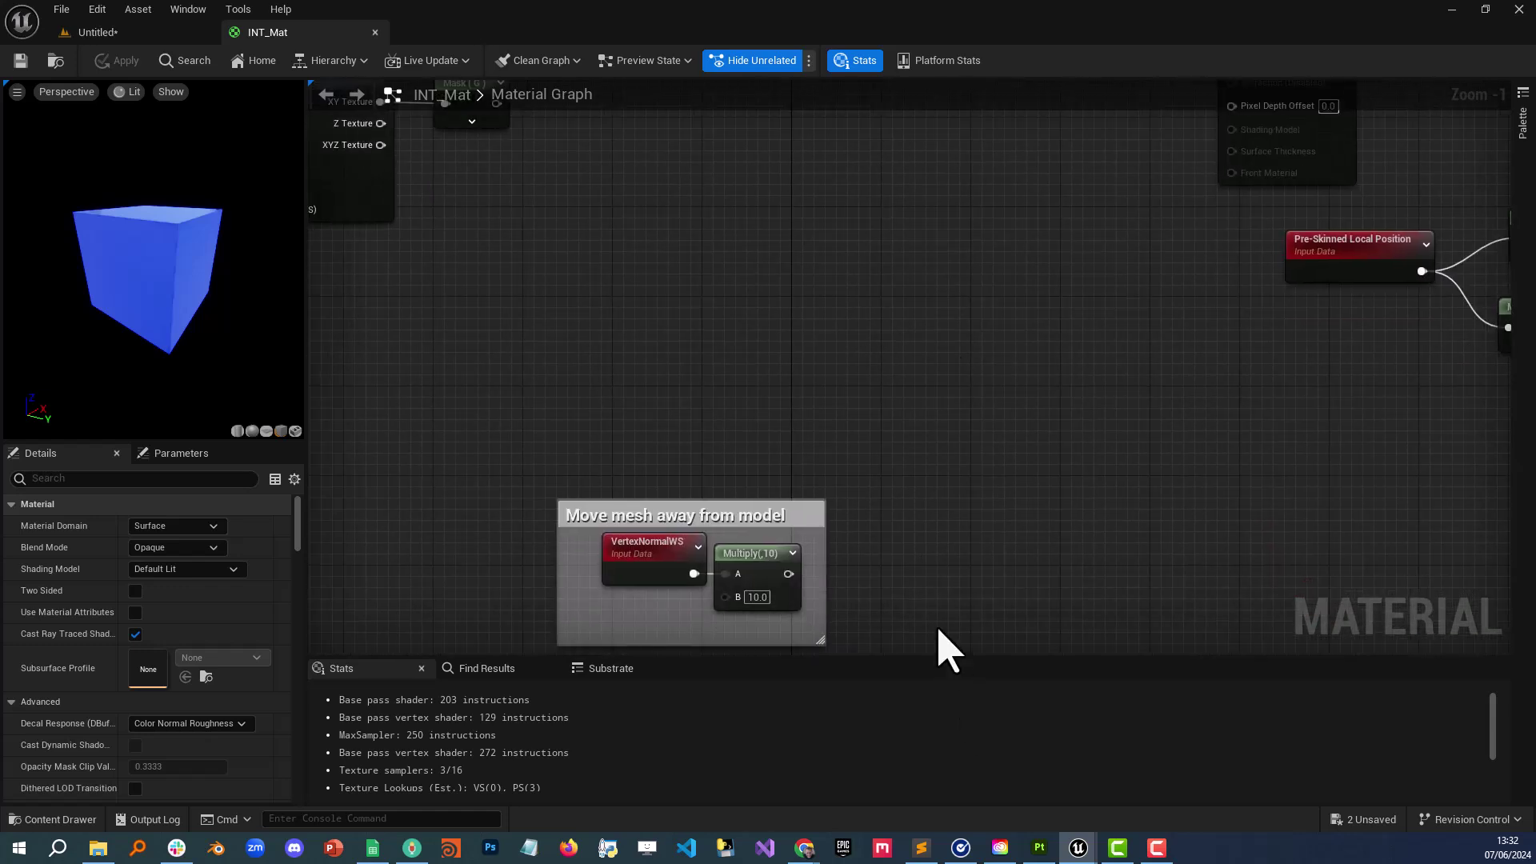
{"action": "left_click_drag", "start_coordinate": [902, 452], "coordinate": [596, 640]}
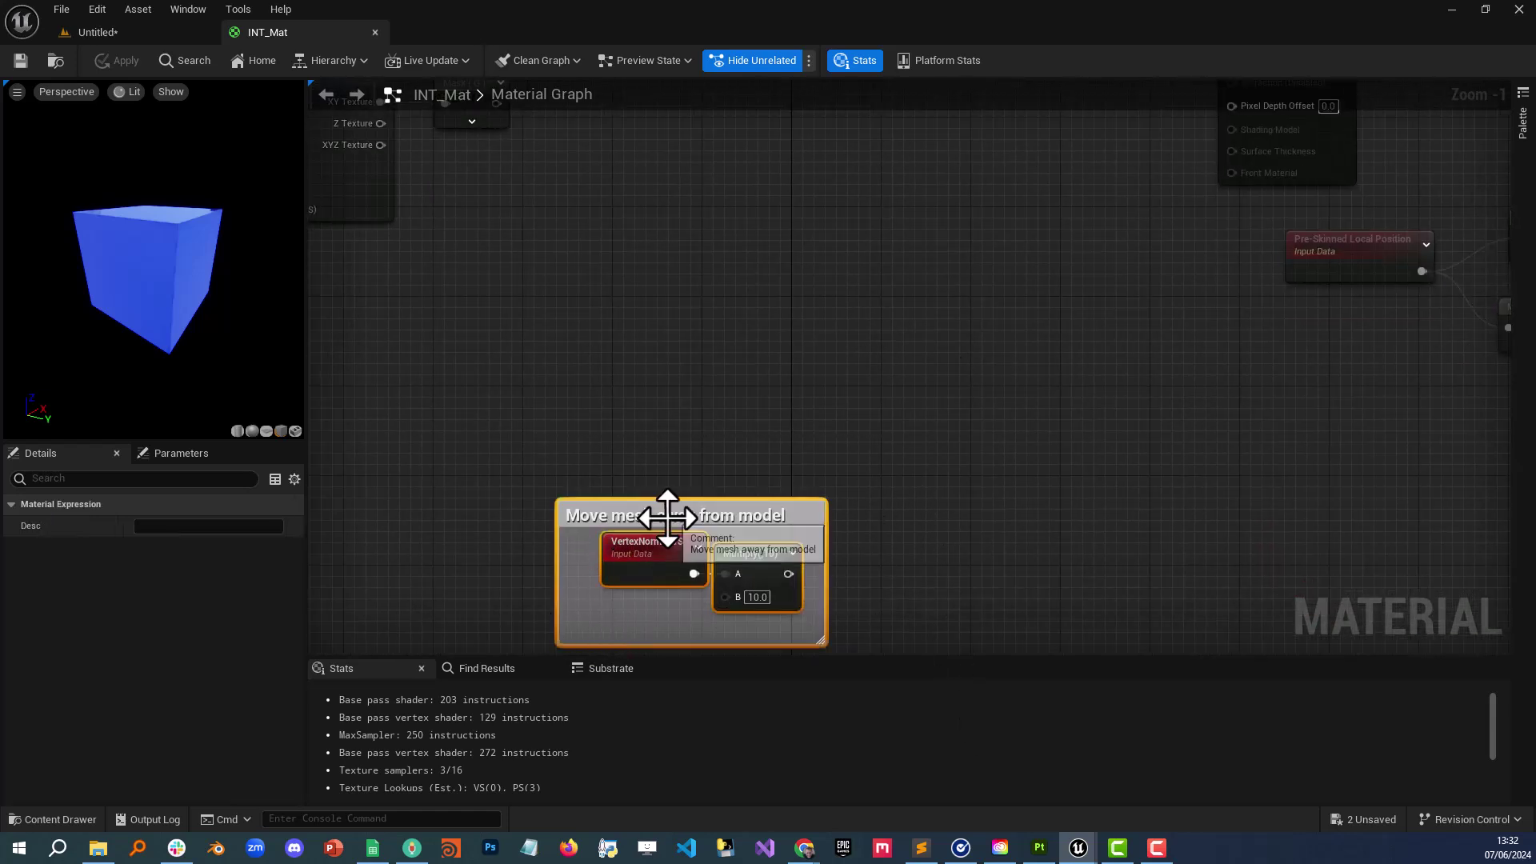
{"action": "left_click_drag", "start_coordinate": [679, 515], "coordinate": [1024, 120]}
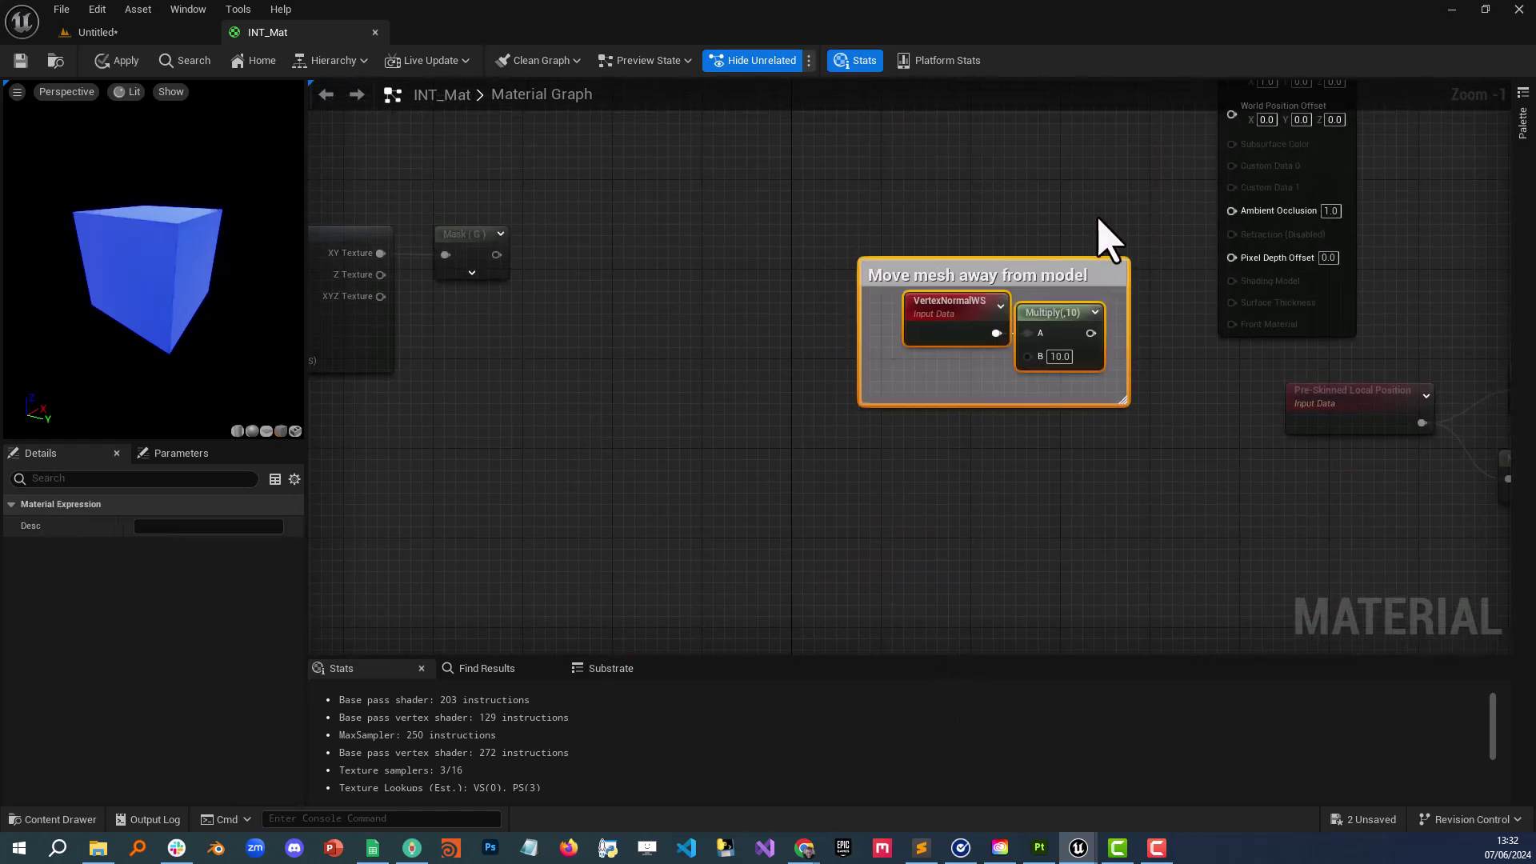
{"action": "right_click_drag", "start_coordinate": [1097, 233], "coordinate": [840, 363]}
{"action": "scroll", "coordinate": [840, 374], "scroll_direction": "up", "scroll_amount": 1}
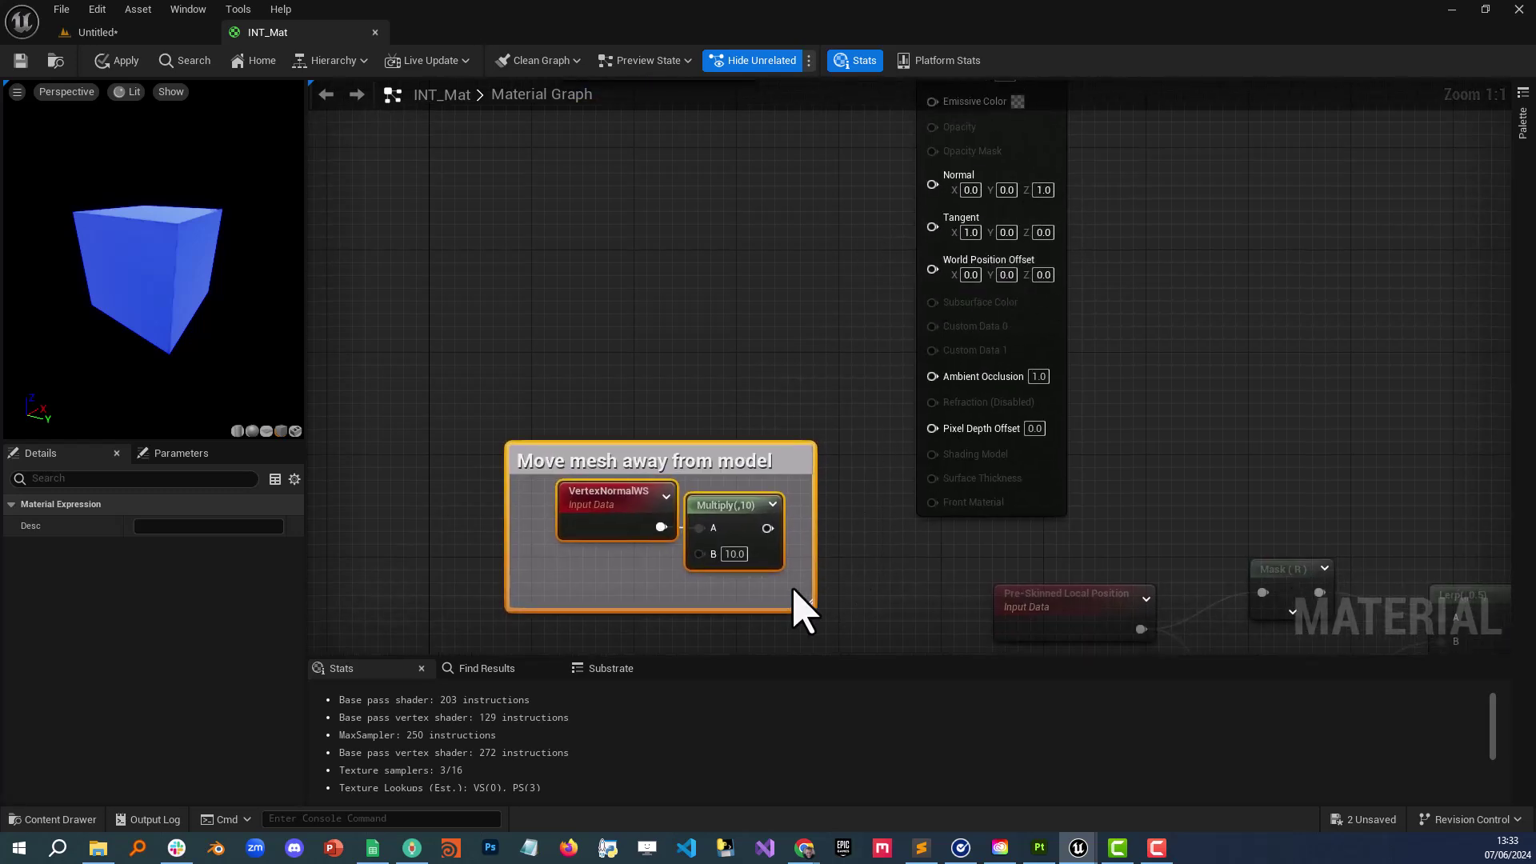
Step: Set the B value of the vertex normal's Multiply node to 0.2 and connect its output to World Position Offset
{"action": "left_click", "coordinate": [728, 554]}
{"action": "type", "text": "0.2"}
{"action": "key", "text": "Return"}
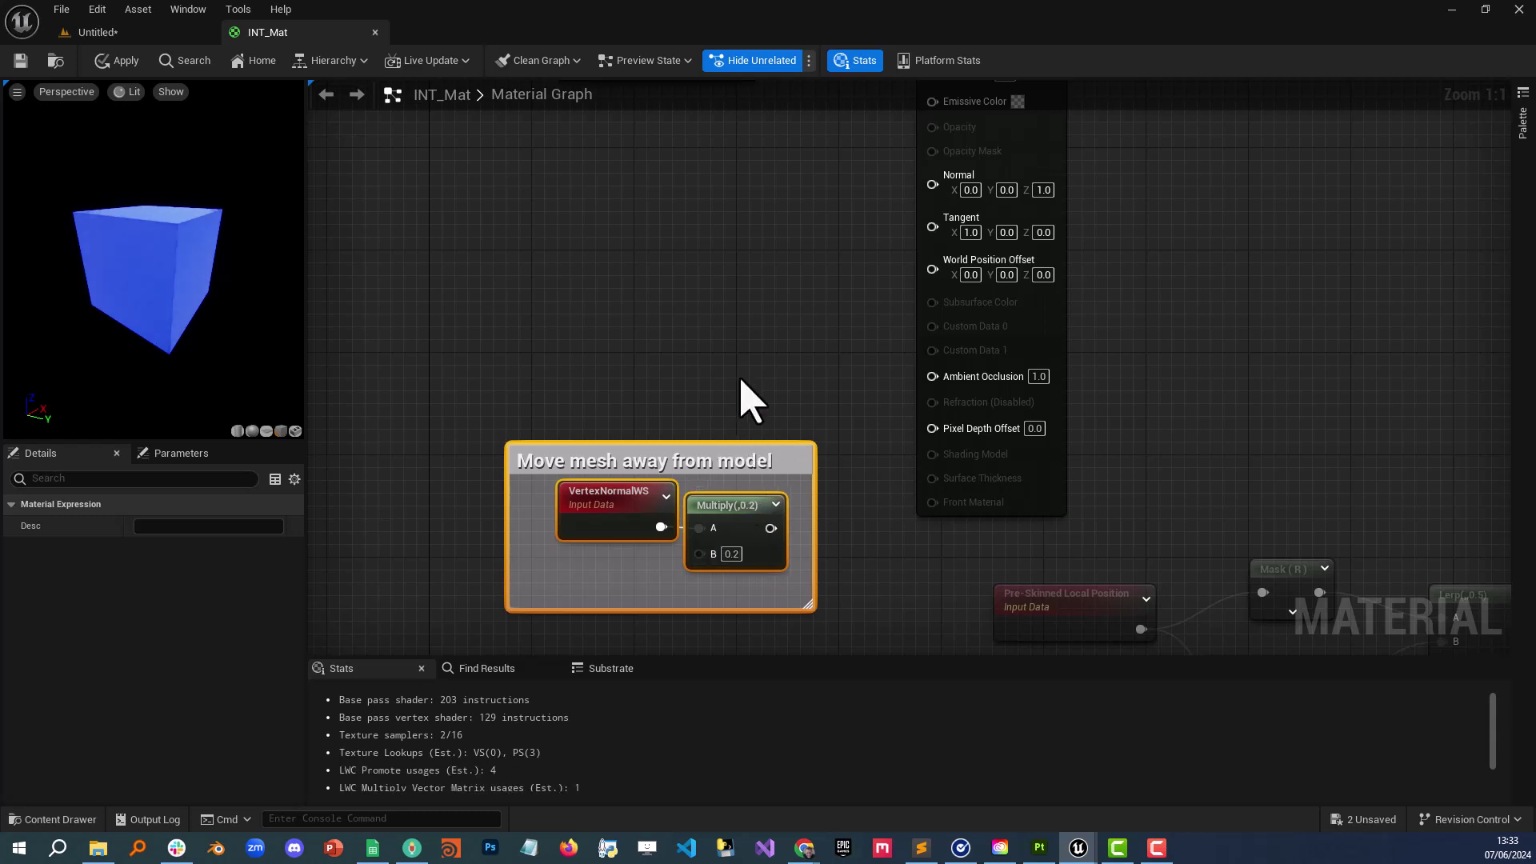
{"action": "left_click", "coordinate": [747, 401]}
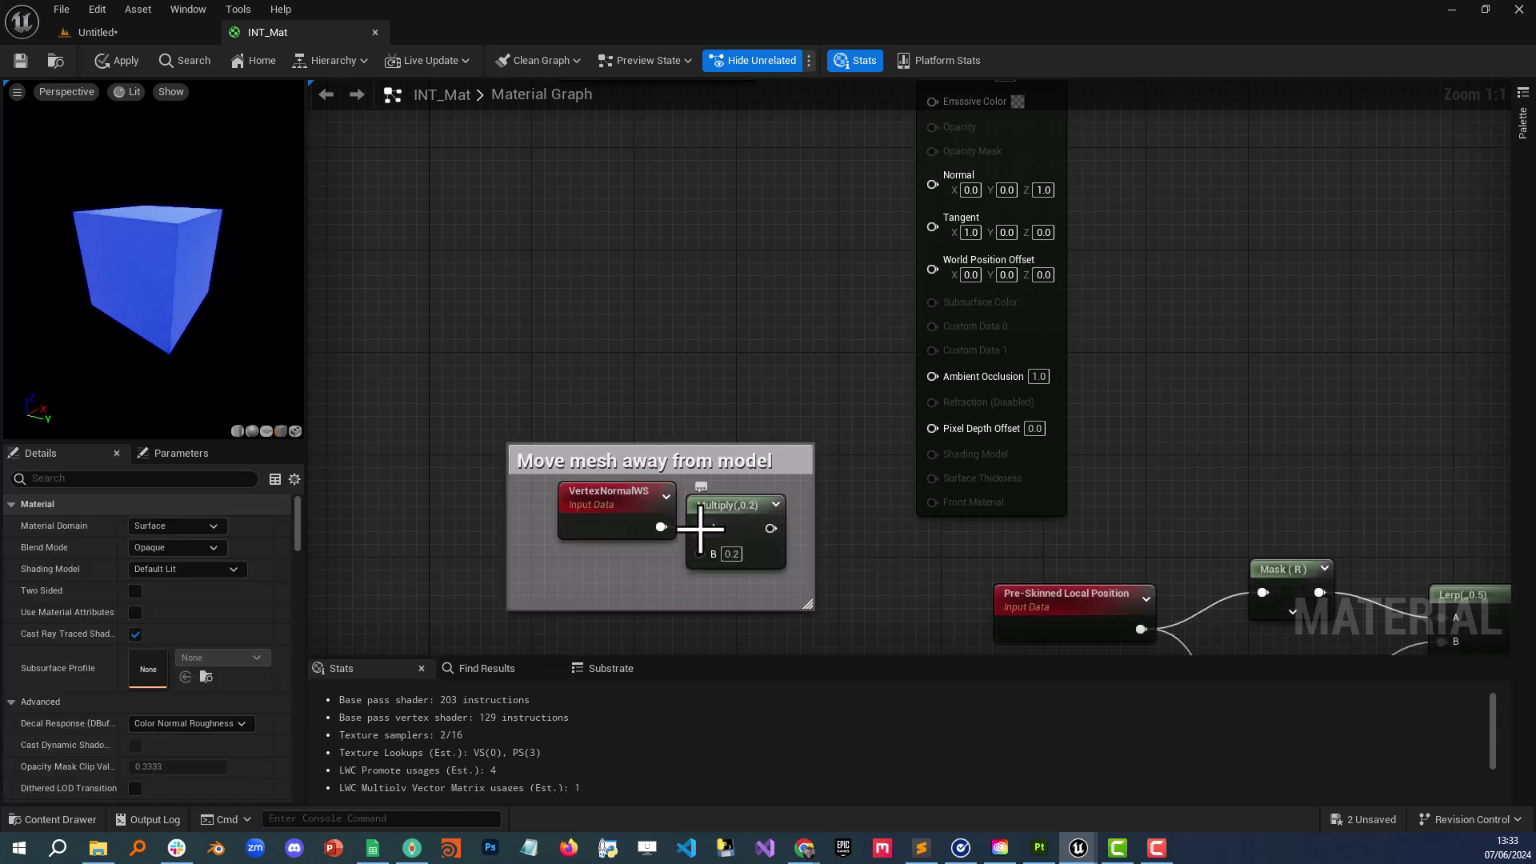
{"action": "left_click_drag", "start_coordinate": [770, 528], "coordinate": [932, 269]}
Step: Move the "Move mesh away from model" comment group slightly upward beside the result node
{"action": "left_click_drag", "start_coordinate": [773, 640], "coordinate": [535, 388]}
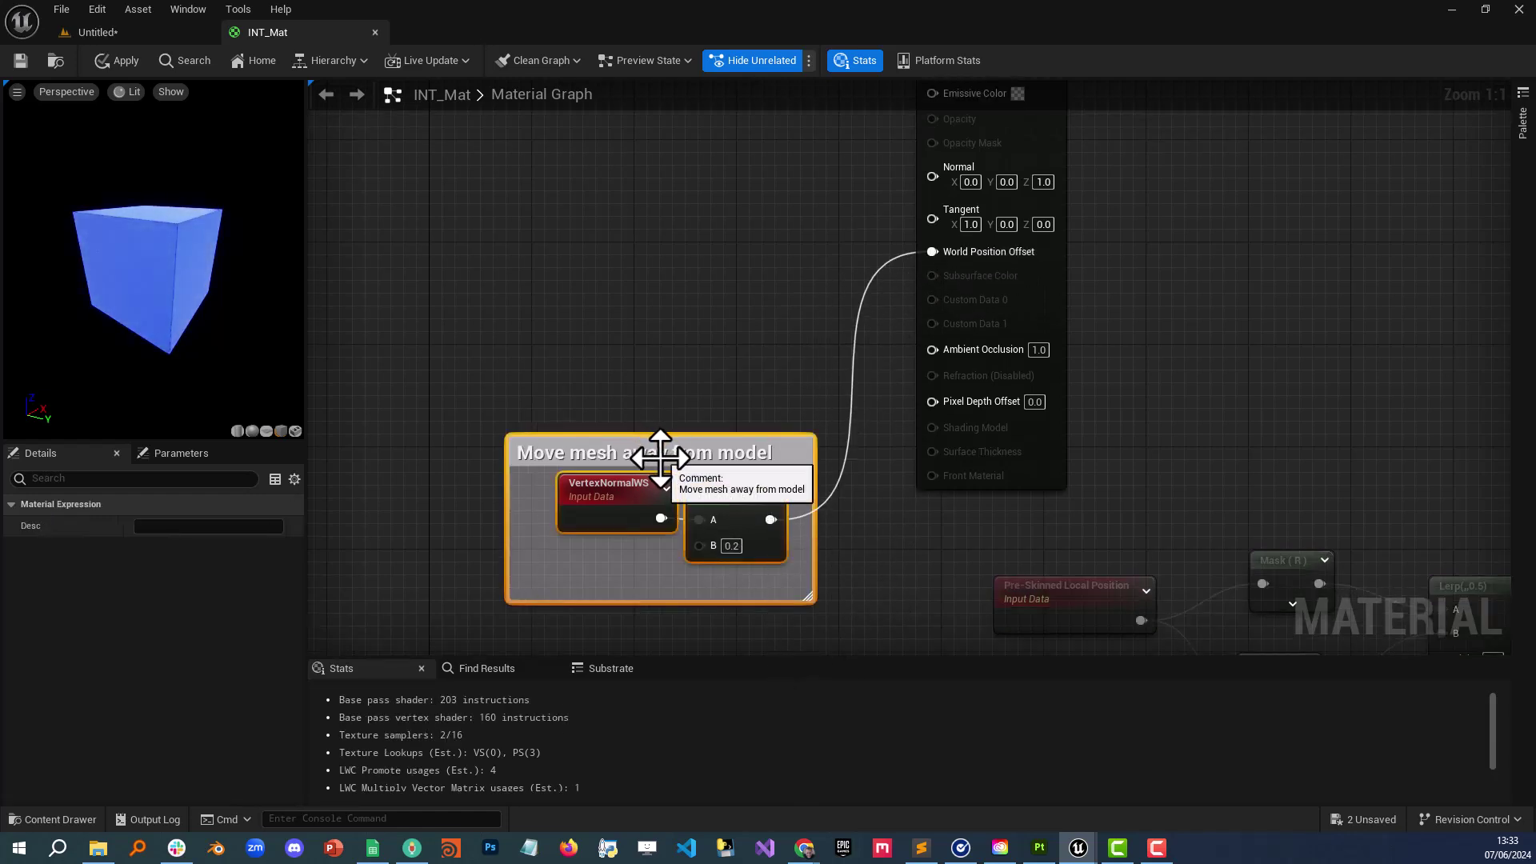
{"action": "left_click_drag", "start_coordinate": [659, 456], "coordinate": [672, 392]}
{"action": "left_click", "coordinate": [559, 364]}
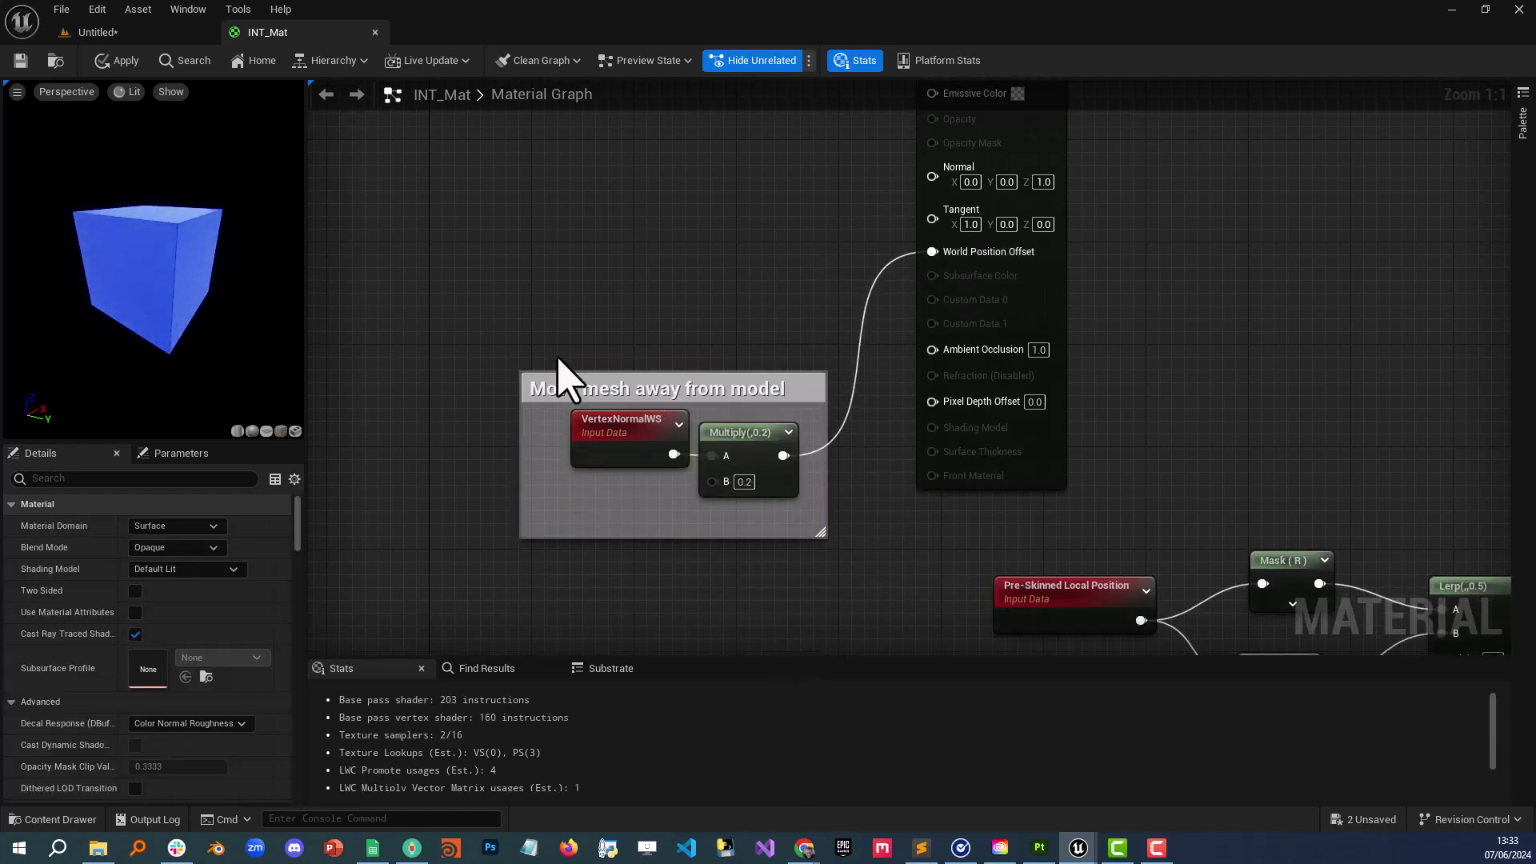
Step: Apply the INT_Mat changes and check the overlay on the mannequin in the level with nothing selected
{"action": "left_click", "coordinate": [116, 60]}
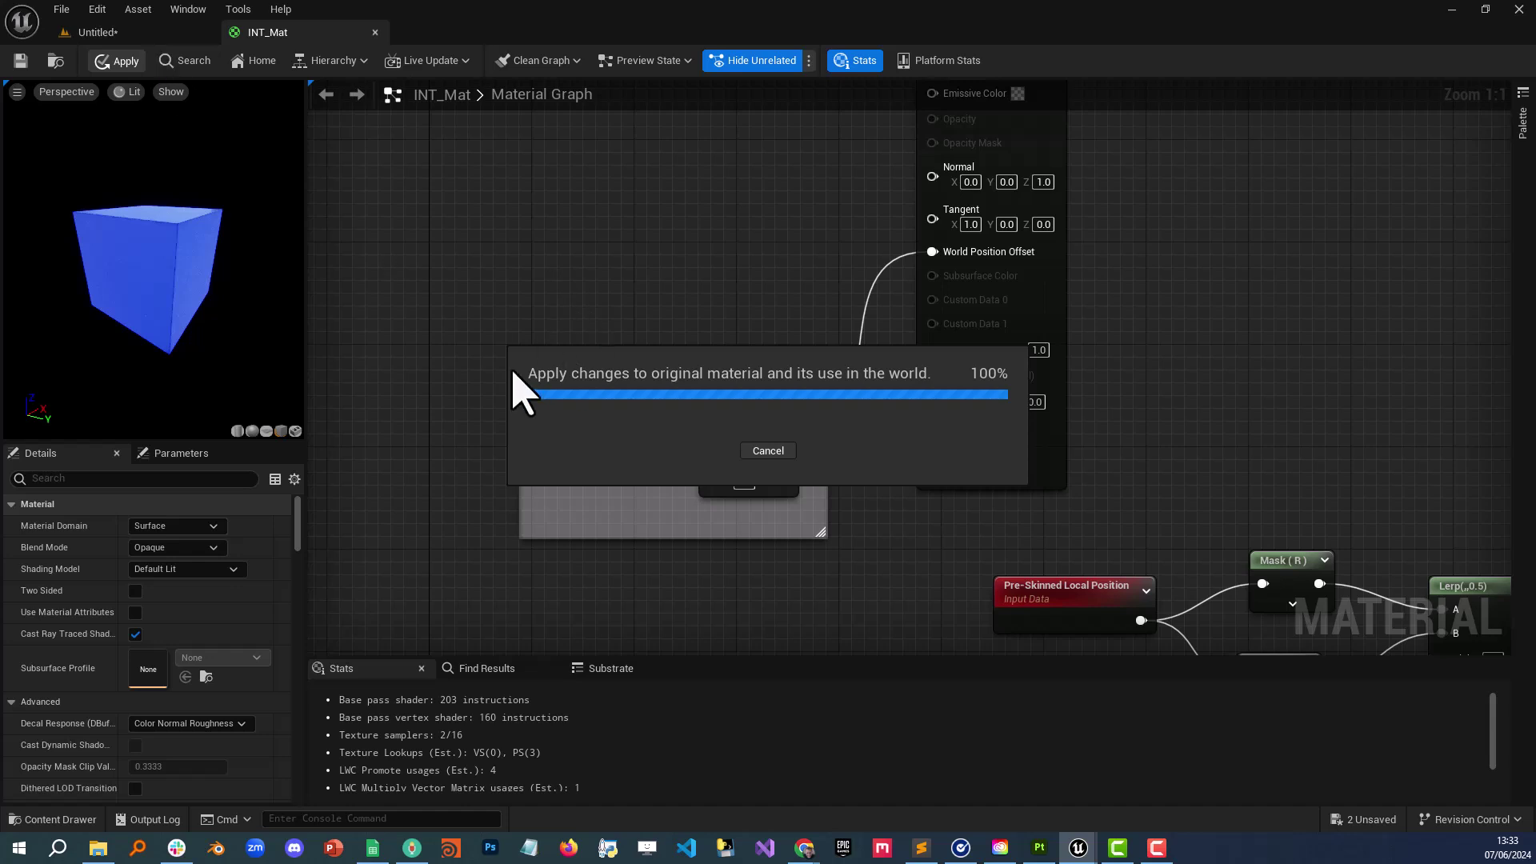
{"action": "left_click", "coordinate": [152, 34]}
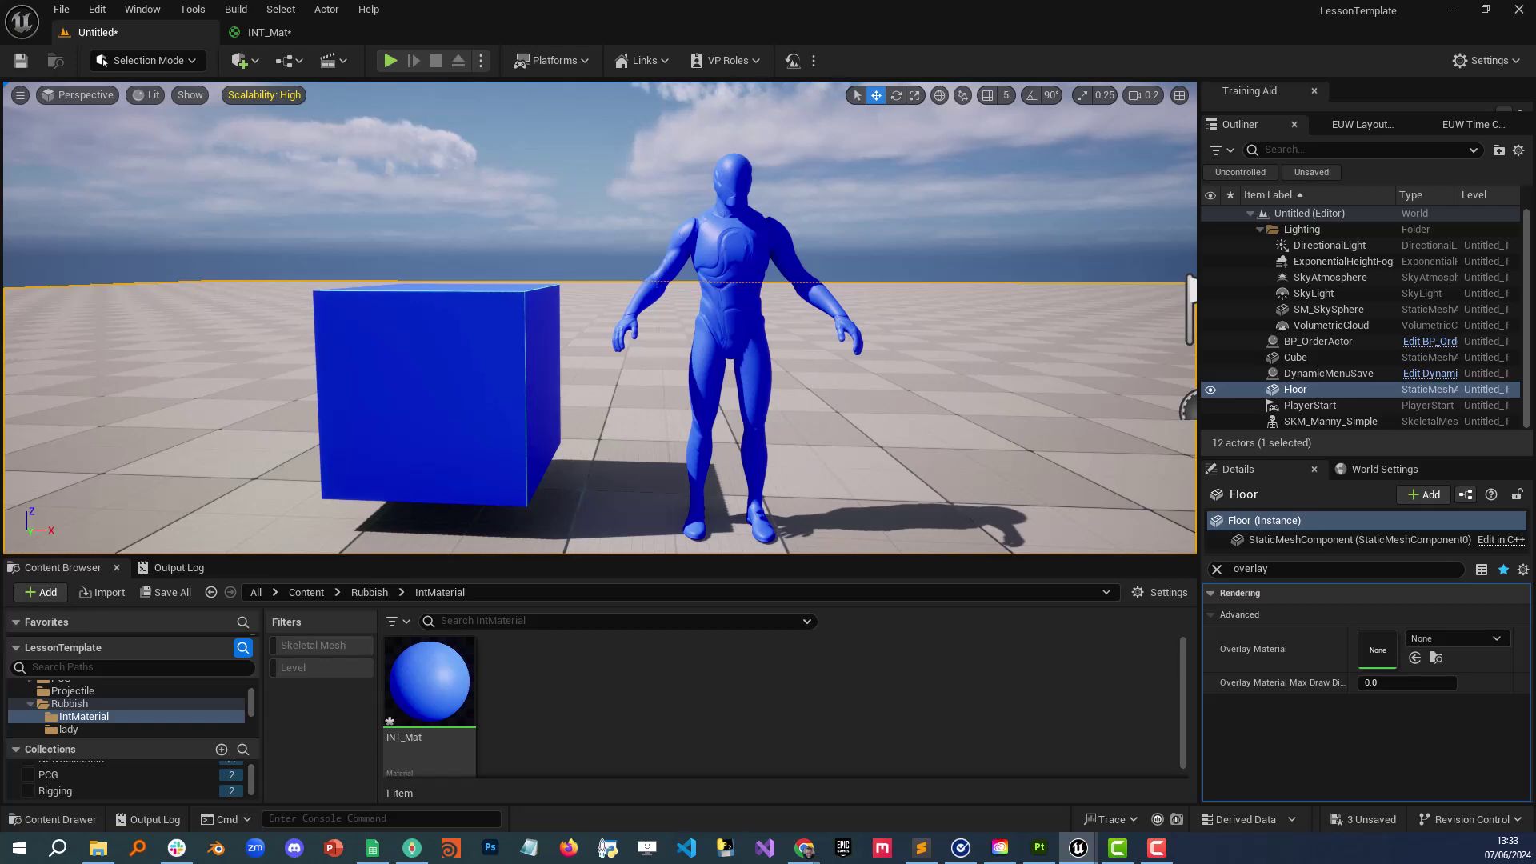
{"action": "key", "text": "Escape"}
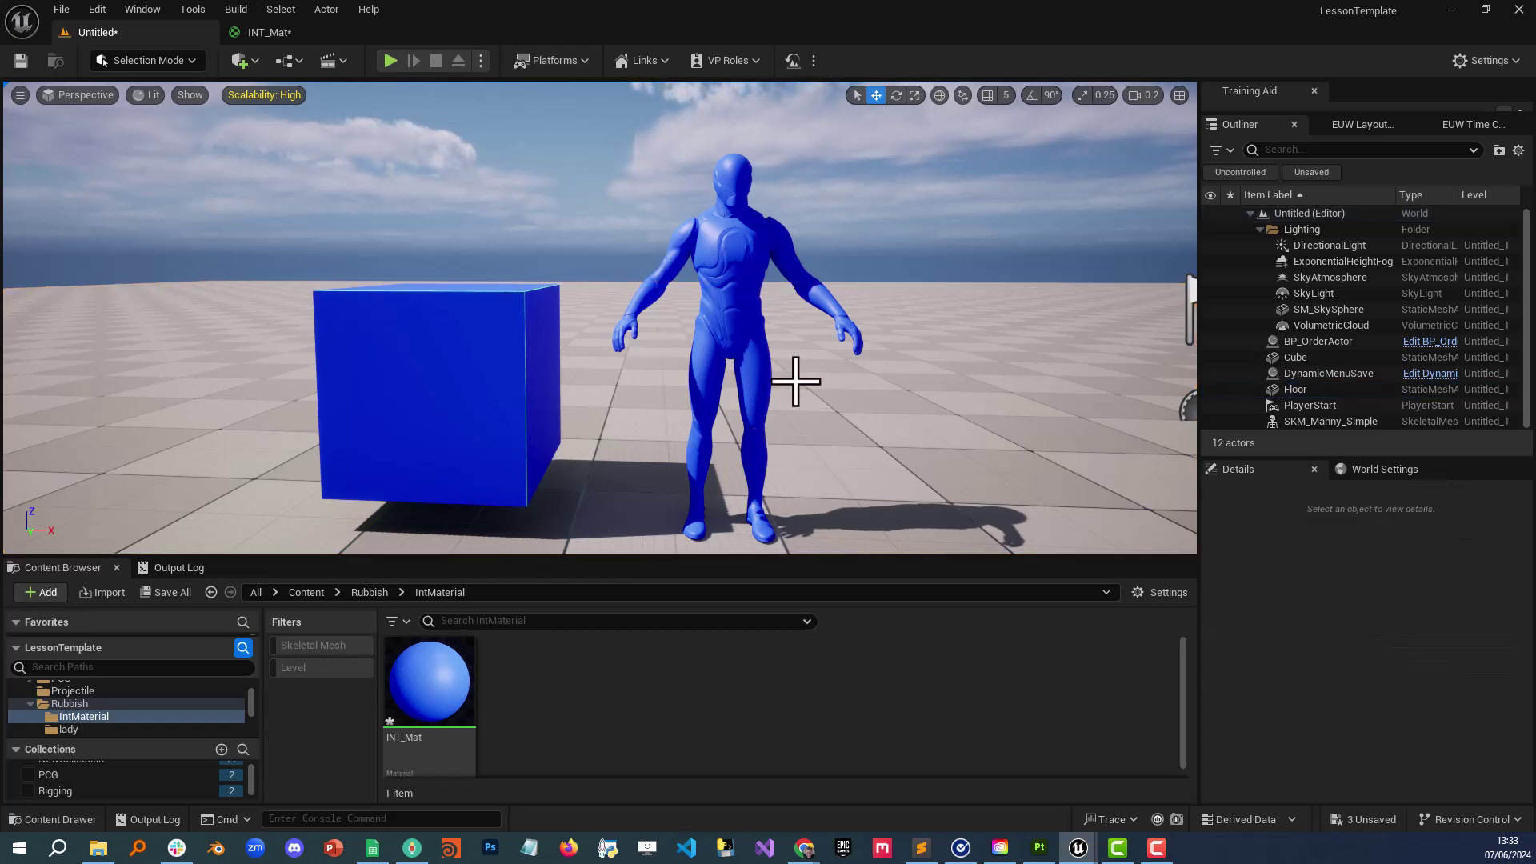
Step: Add a Texture Sample using T_Checker_Noise_M to INT_Mat and connect its G output to Base Color
{"action": "left_click", "coordinate": [280, 33]}
{"action": "right_click_drag", "start_coordinate": [768, 329], "coordinate": [852, 424]}
{"action": "right_click_drag", "start_coordinate": [671, 427], "coordinate": [1059, 306]}
{"action": "right_click_drag", "start_coordinate": [846, 376], "coordinate": [726, 744]}
{"action": "right_click_drag", "start_coordinate": [761, 469], "coordinate": [659, 251]}
{"action": "right_click_drag", "start_coordinate": [833, 368], "coordinate": [771, 377]}
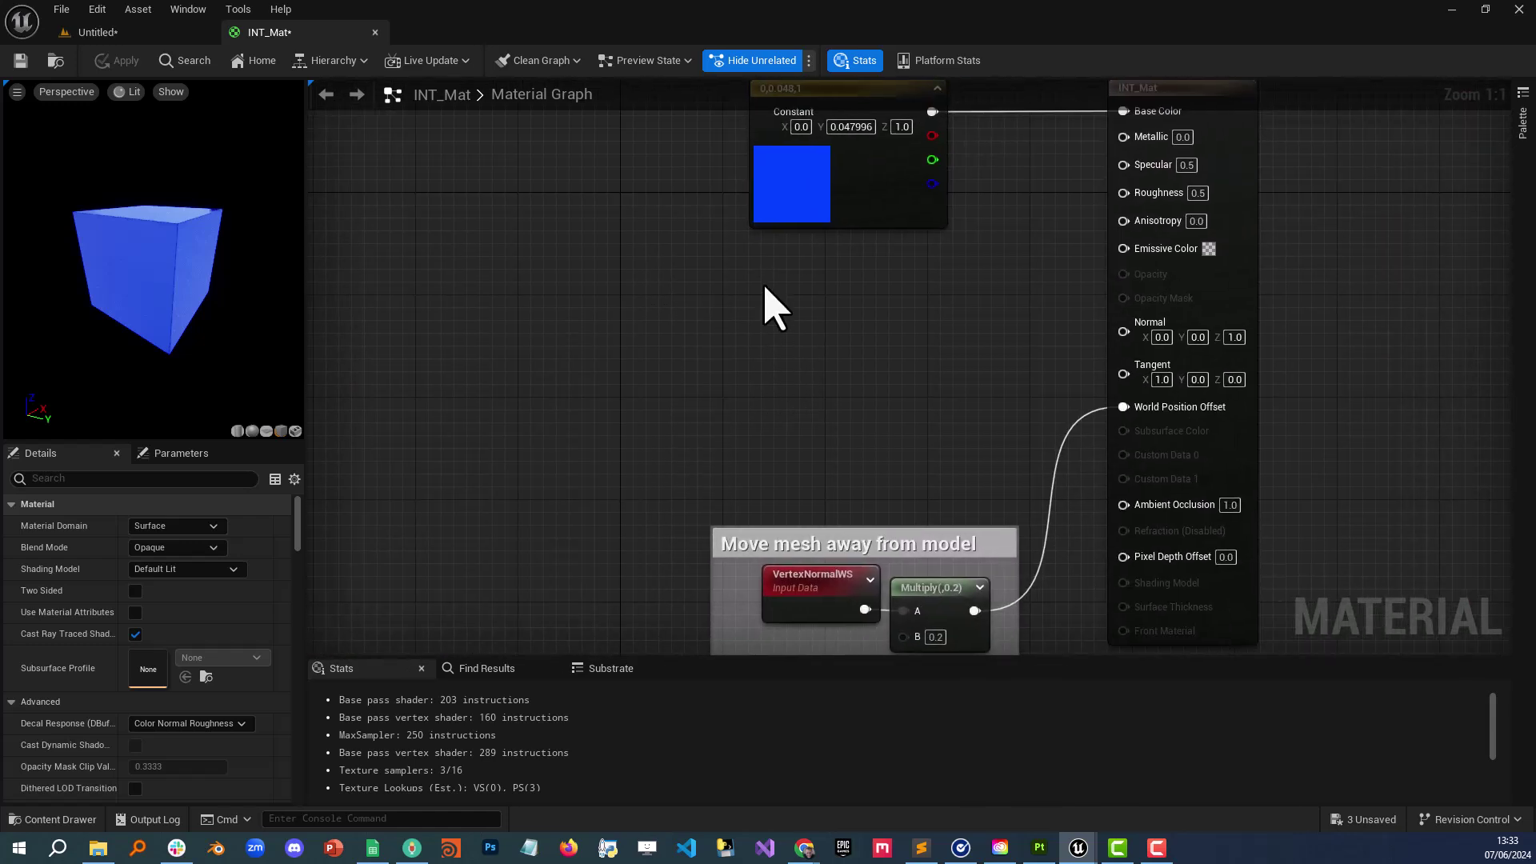
{"action": "left_click", "coordinate": [765, 306]}
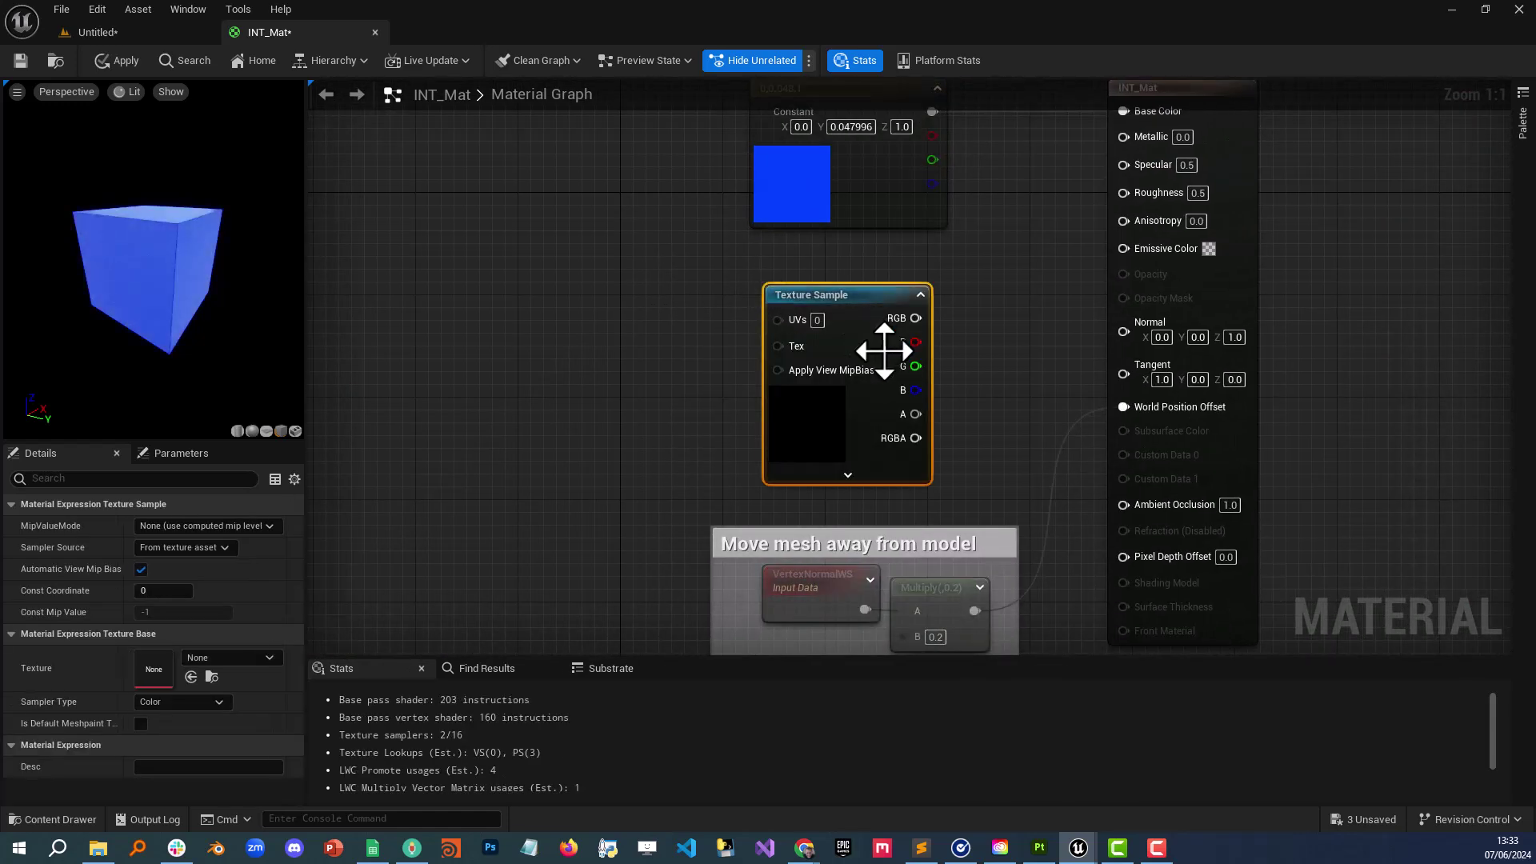
{"action": "left_click", "coordinate": [235, 658]}
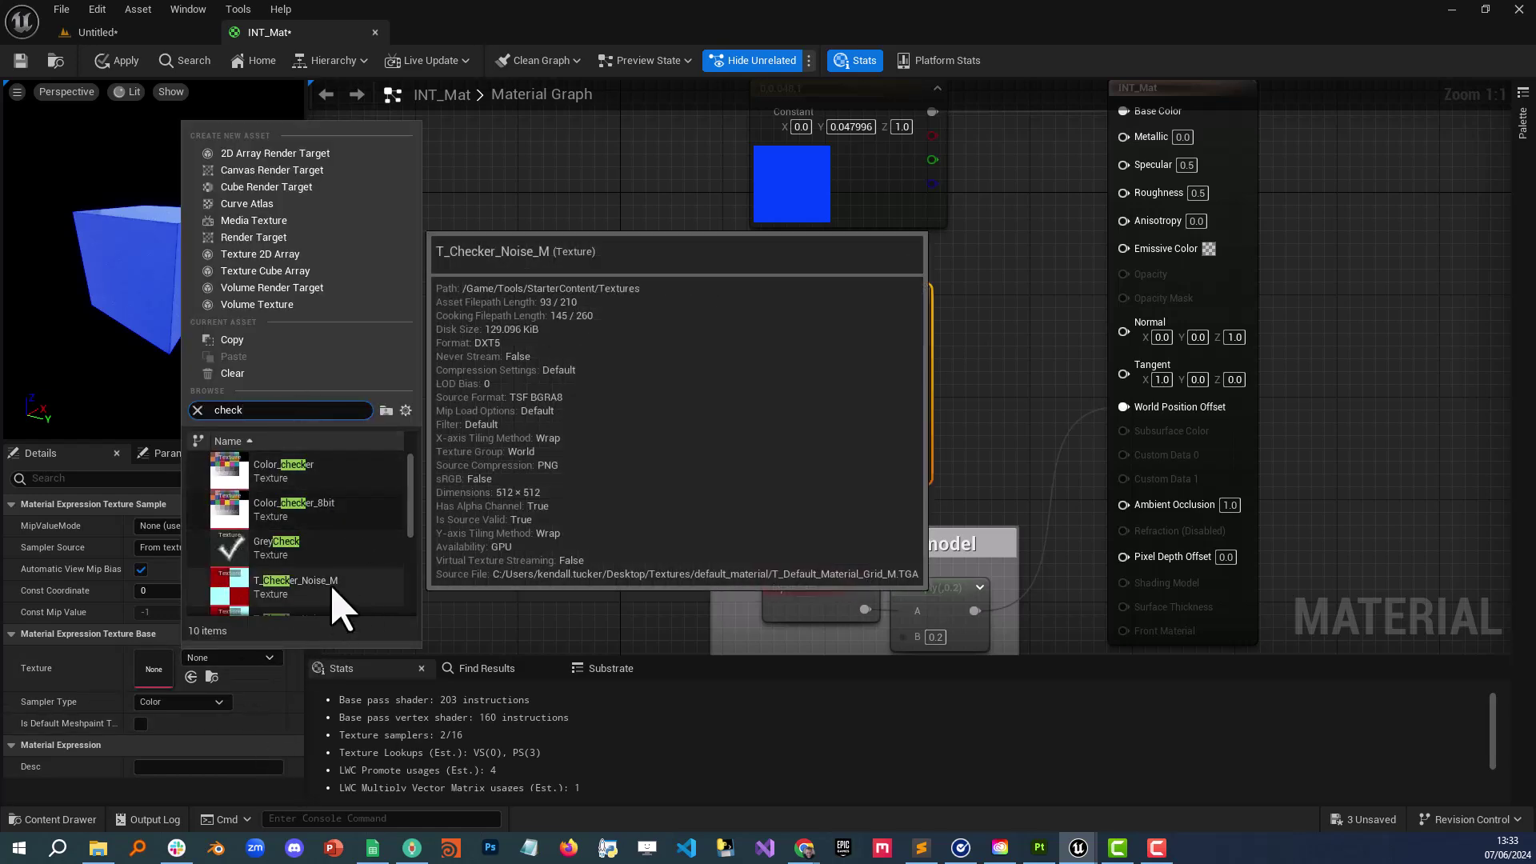
{"action": "left_click", "coordinate": [344, 592]}
{"action": "left_click_drag", "start_coordinate": [917, 367], "coordinate": [1135, 115]}
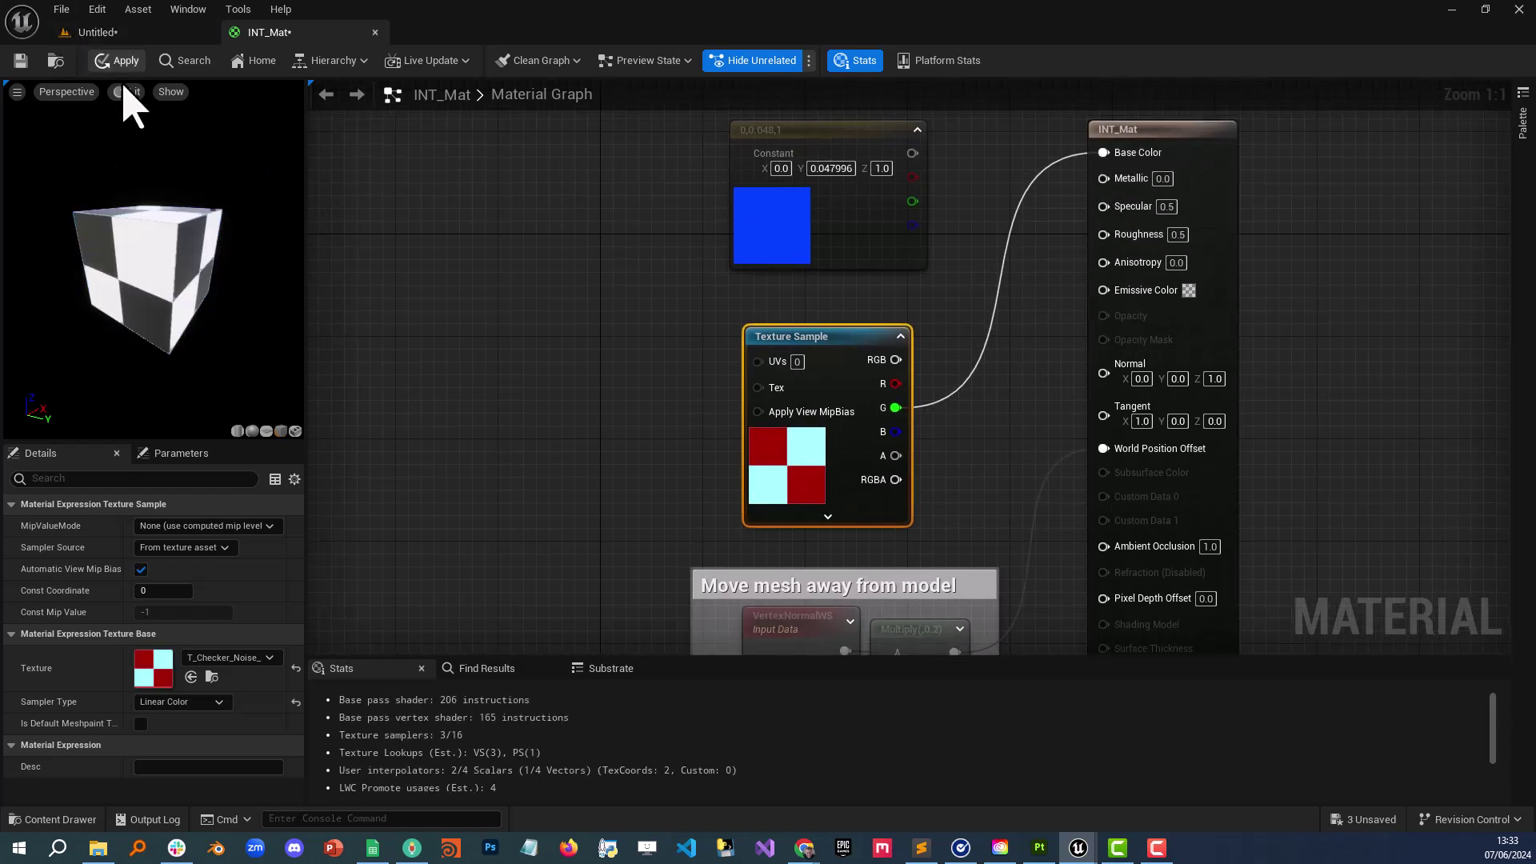
Step: Apply the checker version of the material and inspect it on the cube and mannequin in the level
{"action": "left_click", "coordinate": [23, 64]}
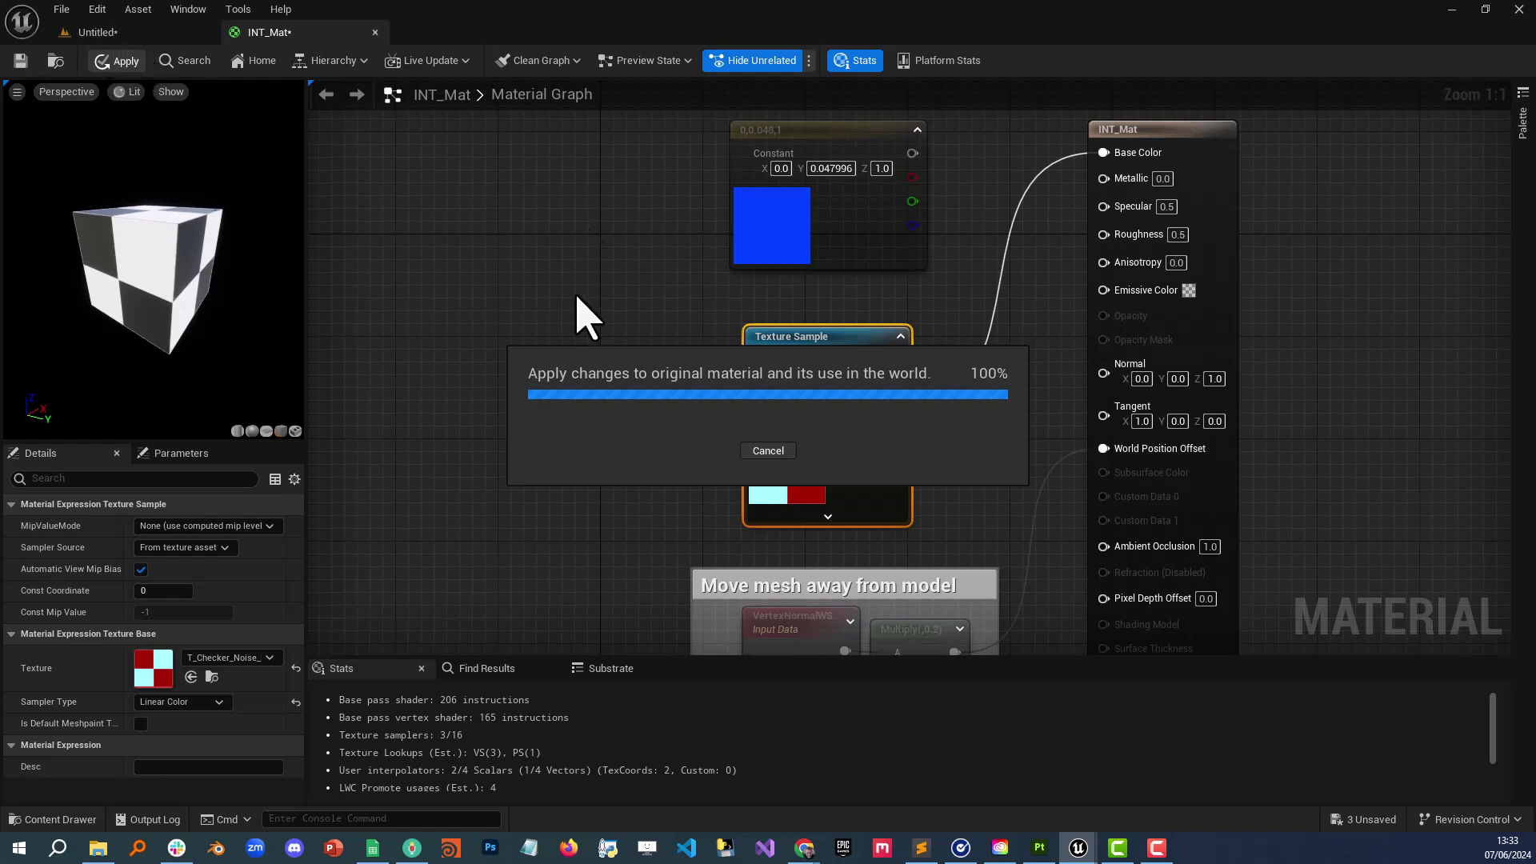
{"action": "left_click", "coordinate": [137, 35]}
{"action": "right_click_drag", "start_coordinate": [538, 171], "coordinate": [751, 206]}
{"action": "right_click_drag", "start_coordinate": [665, 252], "coordinate": [665, 252]}
{"action": "right_click_drag", "start_coordinate": [747, 206], "coordinate": [608, 237]}
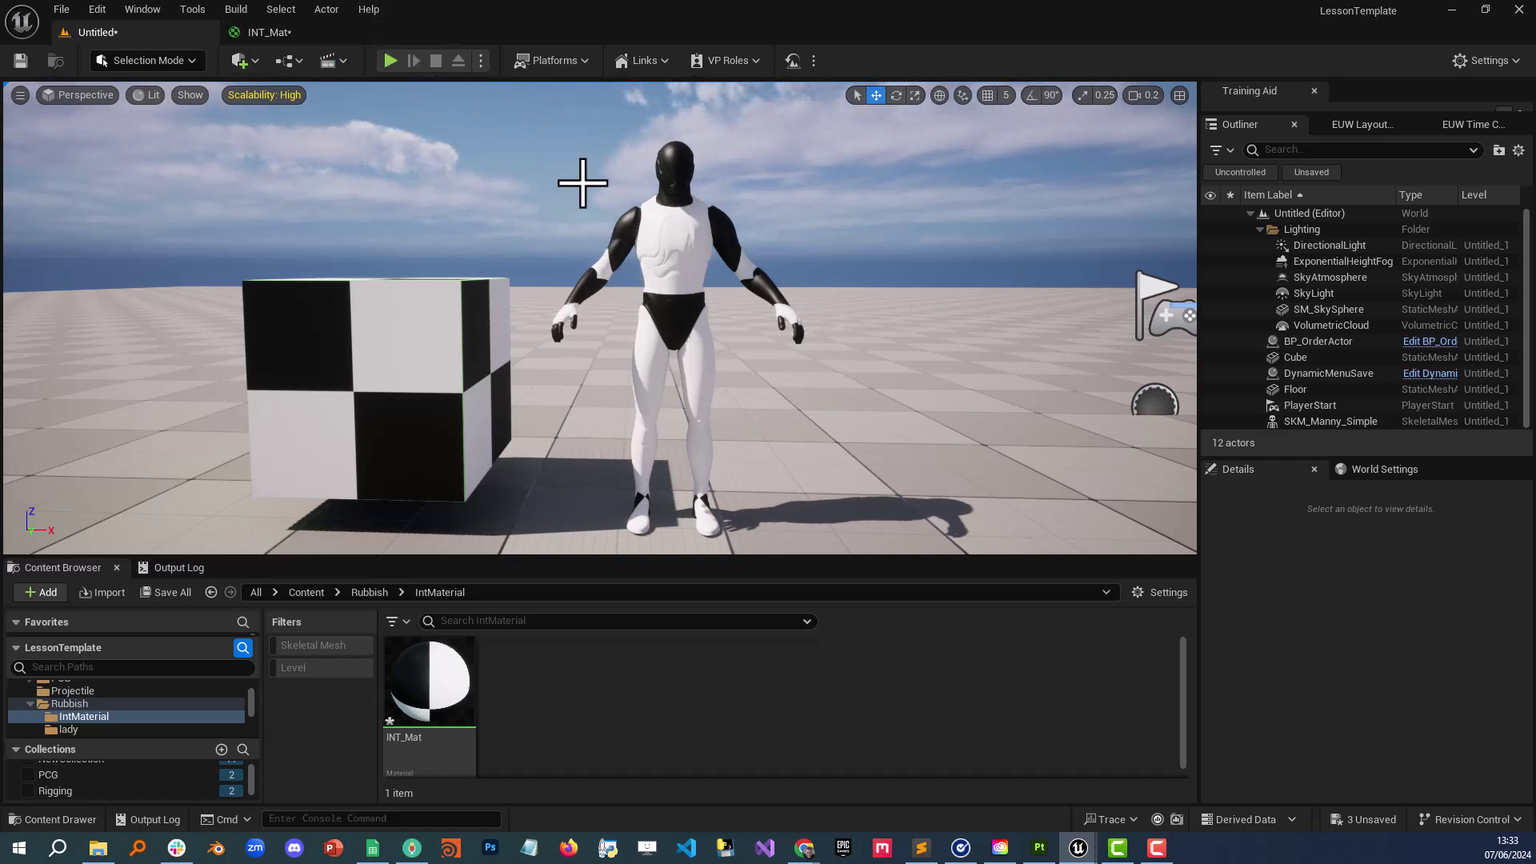
Step: Delete the checker Texture Sample node from the INT_Mat graph
{"action": "left_click", "coordinate": [268, 32]}
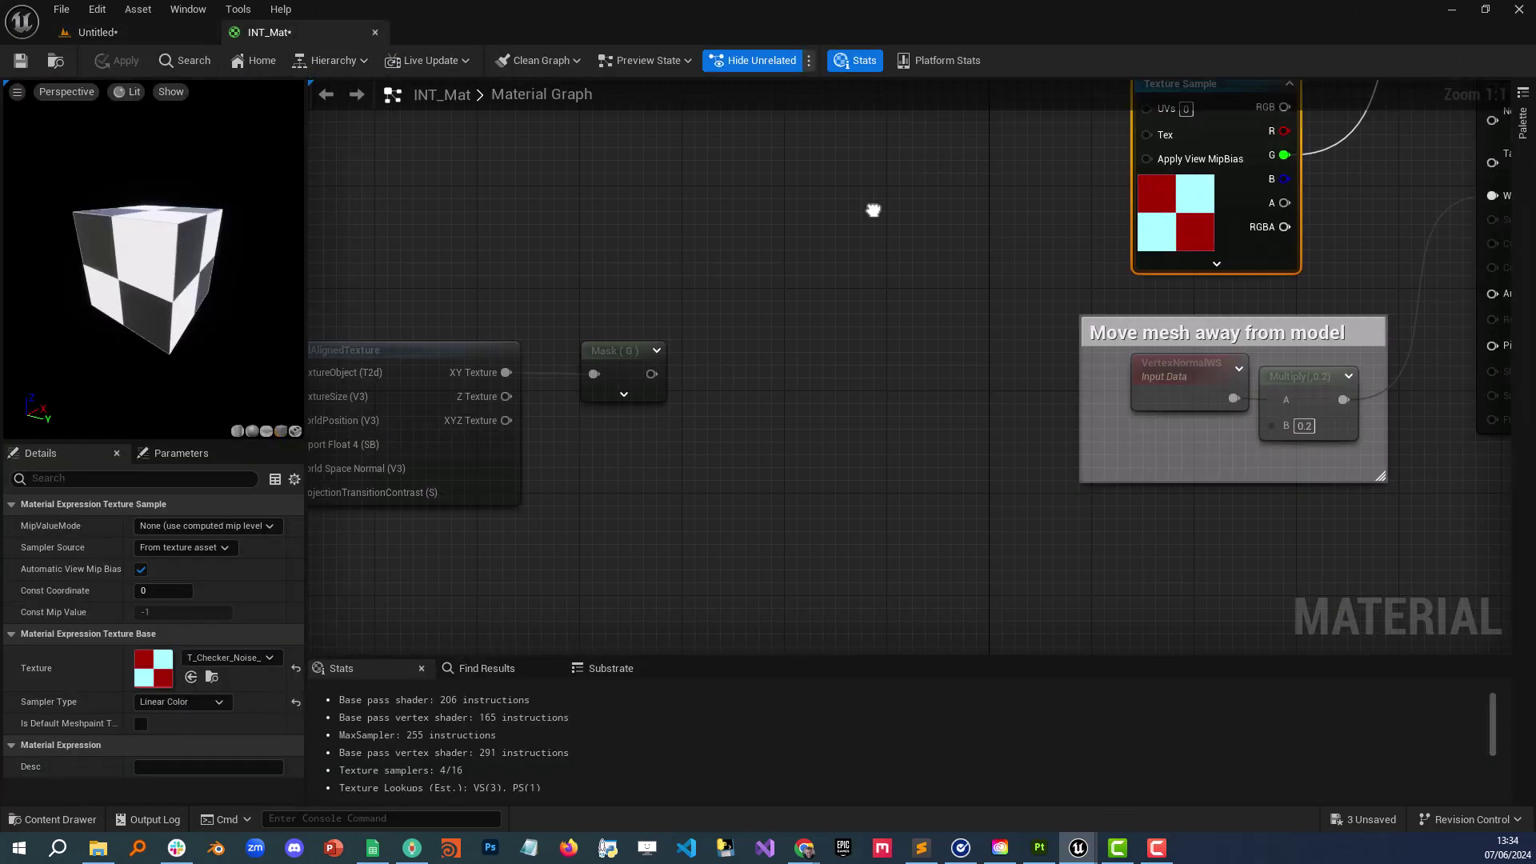
{"action": "left_click_drag", "start_coordinate": [1055, 461], "coordinate": [861, 332]}
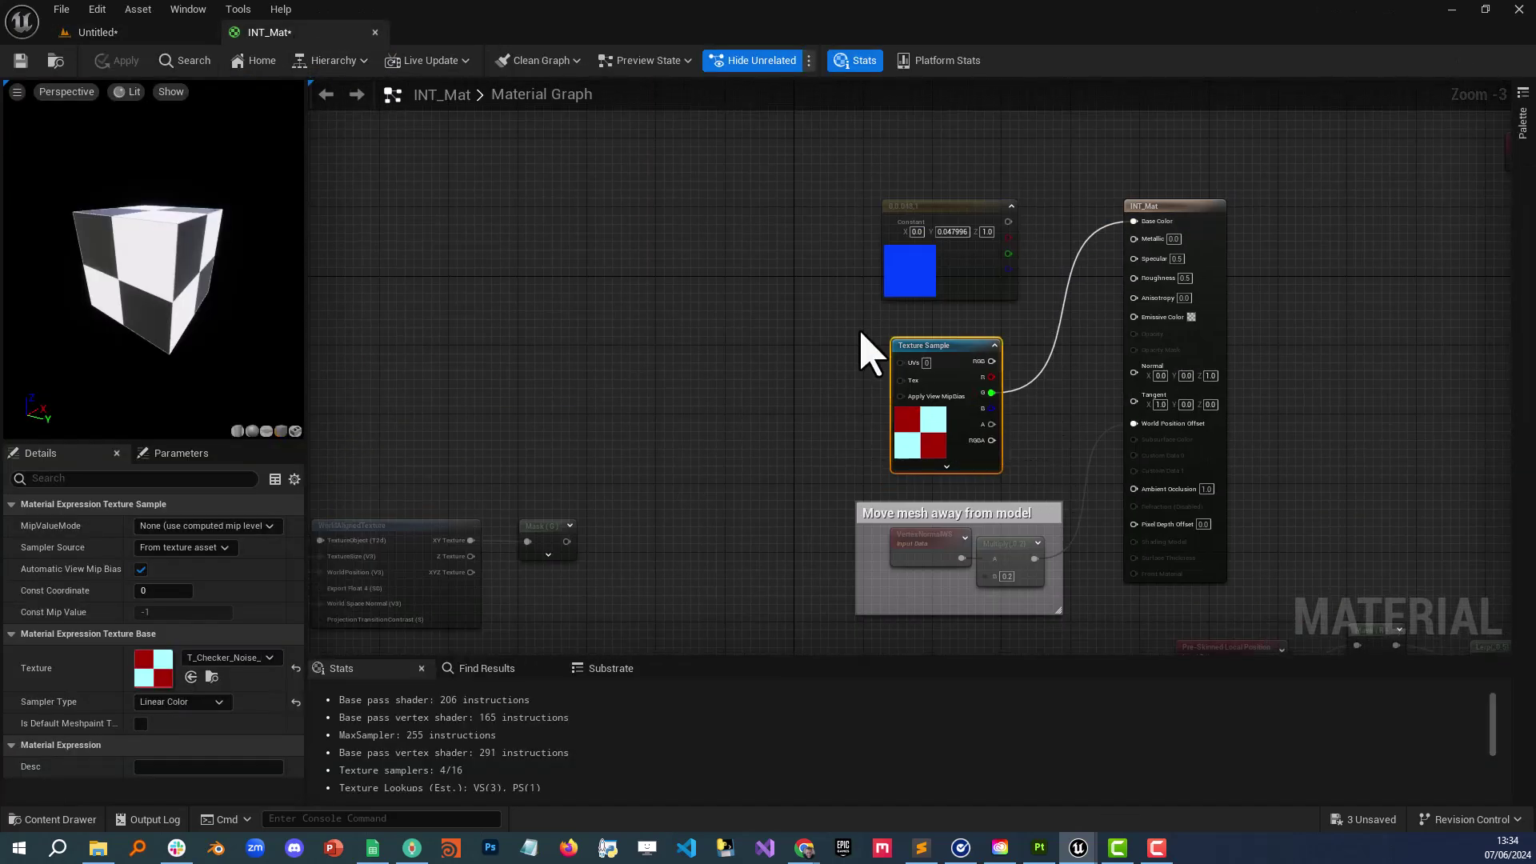
{"action": "key", "text": "Delete"}
Step: Delete the unconnected 10,10,10 constant from the WorldAlignedTexture panning node network
{"action": "right_click_drag", "start_coordinate": [734, 384], "coordinate": [1105, 159]}
{"action": "right_click_drag", "start_coordinate": [738, 340], "coordinate": [1119, 254]}
{"action": "scroll", "coordinate": [1132, 265], "scroll_direction": "down", "scroll_amount": 1}
{"action": "scroll", "coordinate": [1115, 301], "scroll_direction": "up", "scroll_amount": 1}
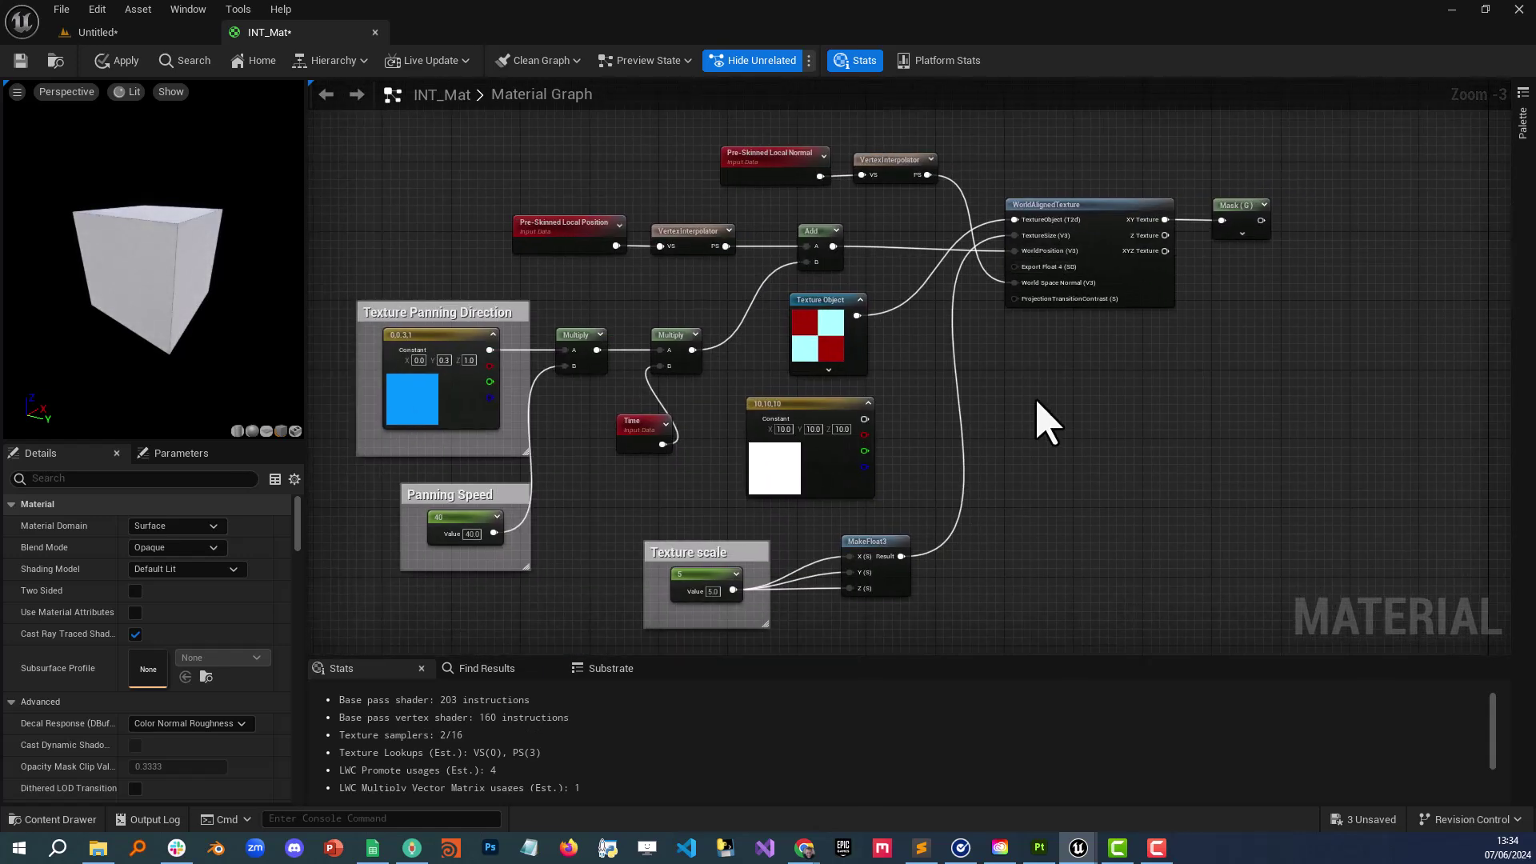
{"action": "left_click", "coordinate": [814, 453]}
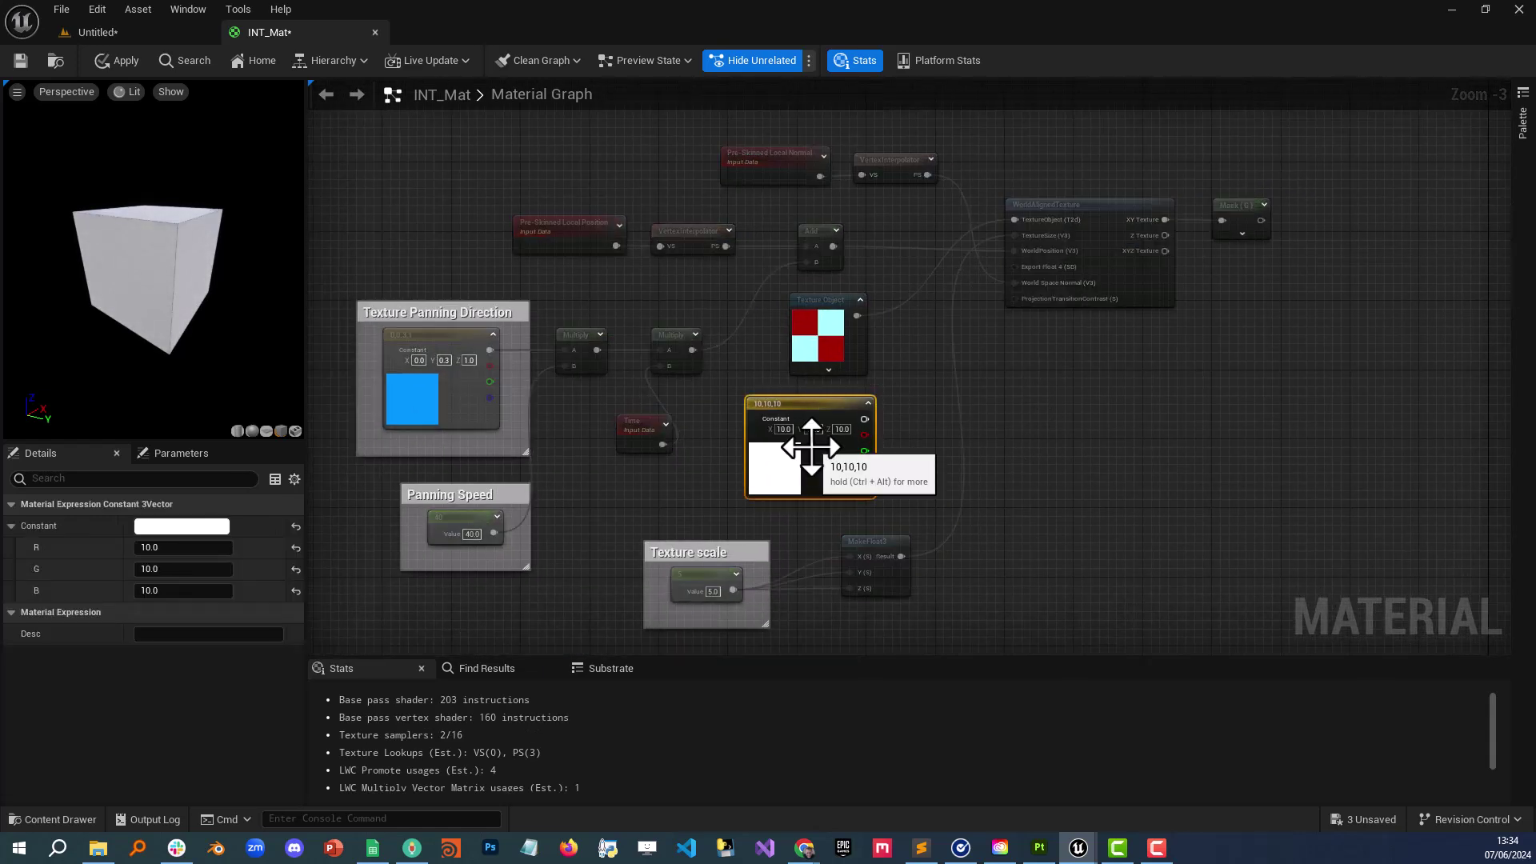
{"action": "key", "text": "Delete"}
{"action": "right_click_drag", "start_coordinate": [971, 485], "coordinate": [1003, 492]}
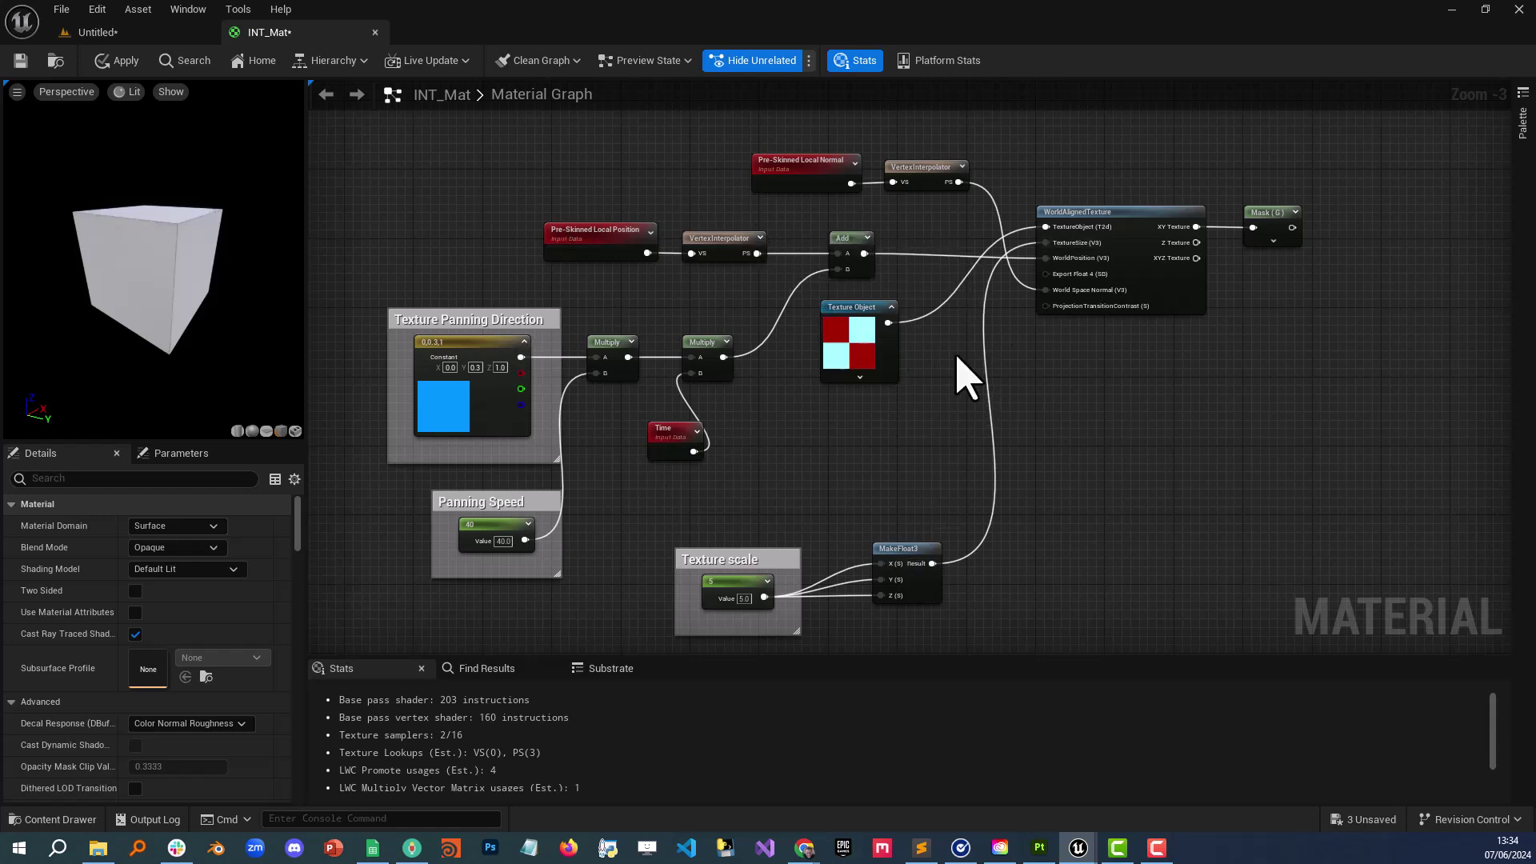
Step: Connect the output of the mask node following WorldAlignedTexture to the Opacity input of the material result node
{"action": "right_click_drag", "start_coordinate": [944, 385], "coordinate": [861, 388]}
{"action": "right_click_drag", "start_coordinate": [1205, 327], "coordinate": [754, 503]}
{"action": "scroll", "coordinate": [1034, 291], "scroll_direction": "down", "scroll_amount": 3}
{"action": "right_click_drag", "start_coordinate": [1034, 291], "coordinate": [930, 286]}
{"action": "scroll", "coordinate": [914, 352], "scroll_direction": "up", "scroll_amount": 4}
{"action": "left_click_drag", "start_coordinate": [693, 473], "coordinate": [1319, 276]}
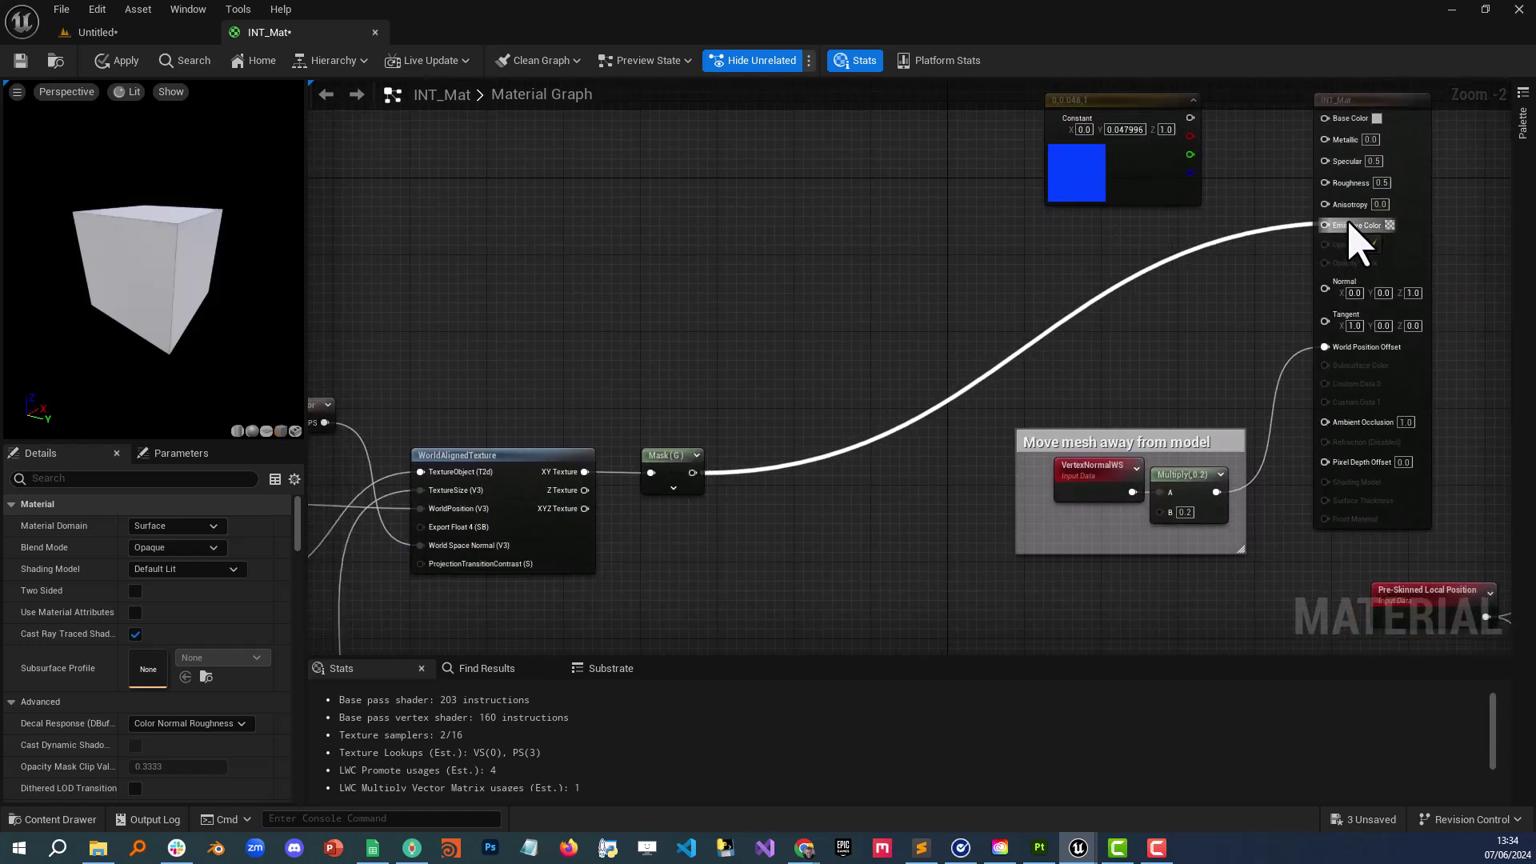
{"action": "mouse_move", "coordinate": [1349, 224]}
{"action": "left_mouse_down"}
{"action": "mouse_move", "coordinate": [1354, 288]}
{"action": "mouse_move", "coordinate": [1327, 205]}
{"action": "mouse_move", "coordinate": [1331, 127]}
{"action": "mouse_move", "coordinate": [1348, 250]}
{"action": "mouse_move", "coordinate": [1329, 227]}
{"action": "left_mouse_up"}
Step: Set the blend mode of INT_Mat to Translucent
{"action": "right_click_drag", "start_coordinate": [1347, 257], "coordinate": [1331, 297]}
{"action": "left_click", "coordinate": [1308, 171]}
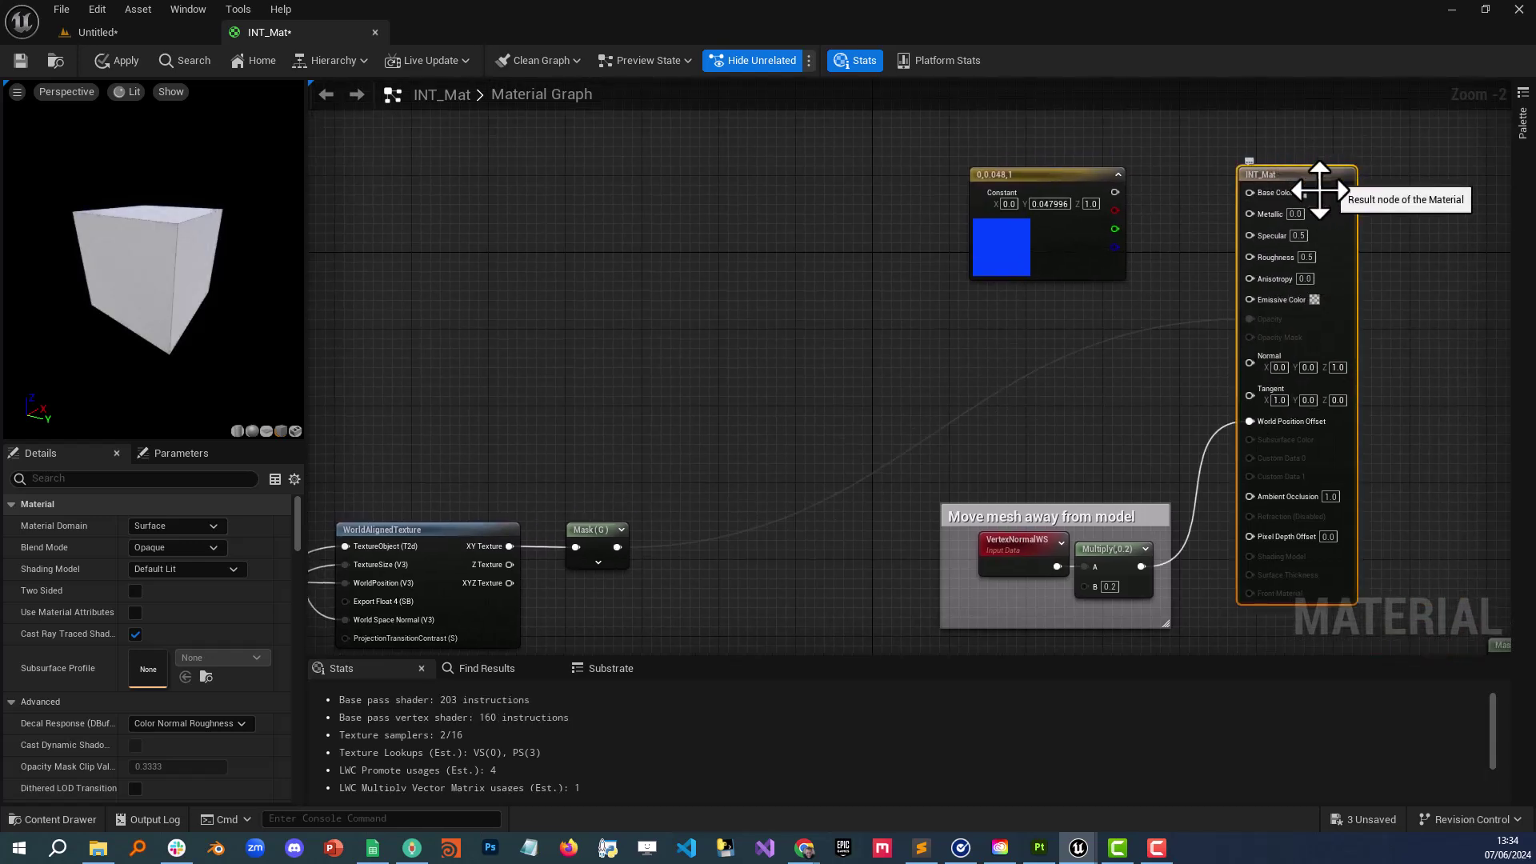
{"action": "left_click", "coordinate": [201, 546]}
{"action": "left_click", "coordinate": [192, 594]}
Step: Connect the blue constant color node to the Base Color input of the material result node
{"action": "right_click_drag", "start_coordinate": [1286, 291], "coordinate": [1120, 326]}
{"action": "left_click_drag", "start_coordinate": [984, 208], "coordinate": [1175, 232]}
{"action": "right_click_drag", "start_coordinate": [910, 388], "coordinate": [967, 313]}
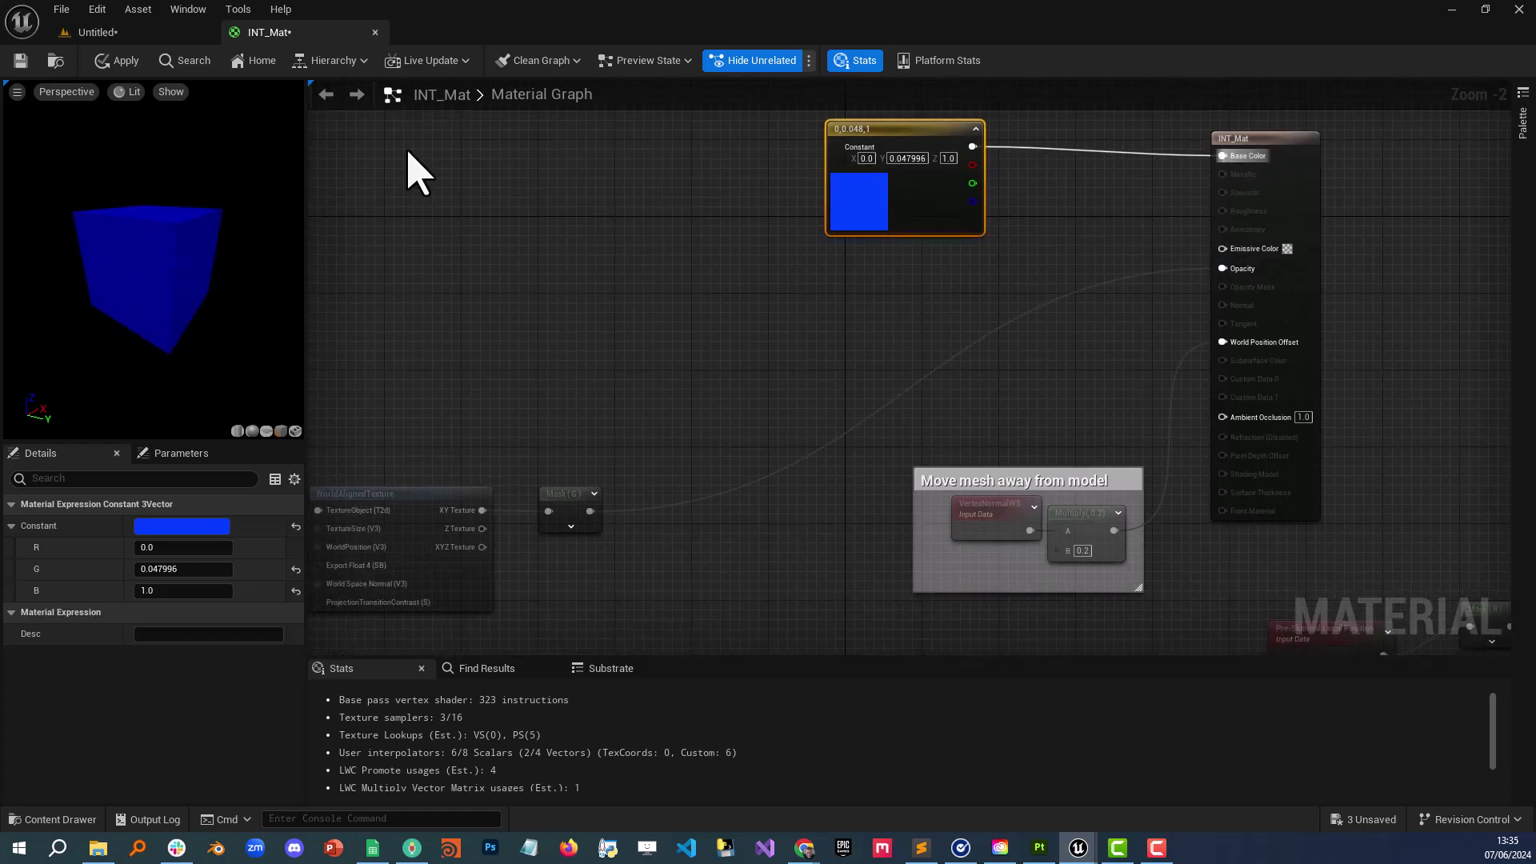
Step: Apply the INT_Mat changes and check the overlay on the mannequin and cube in the level
{"action": "left_click", "coordinate": [117, 56]}
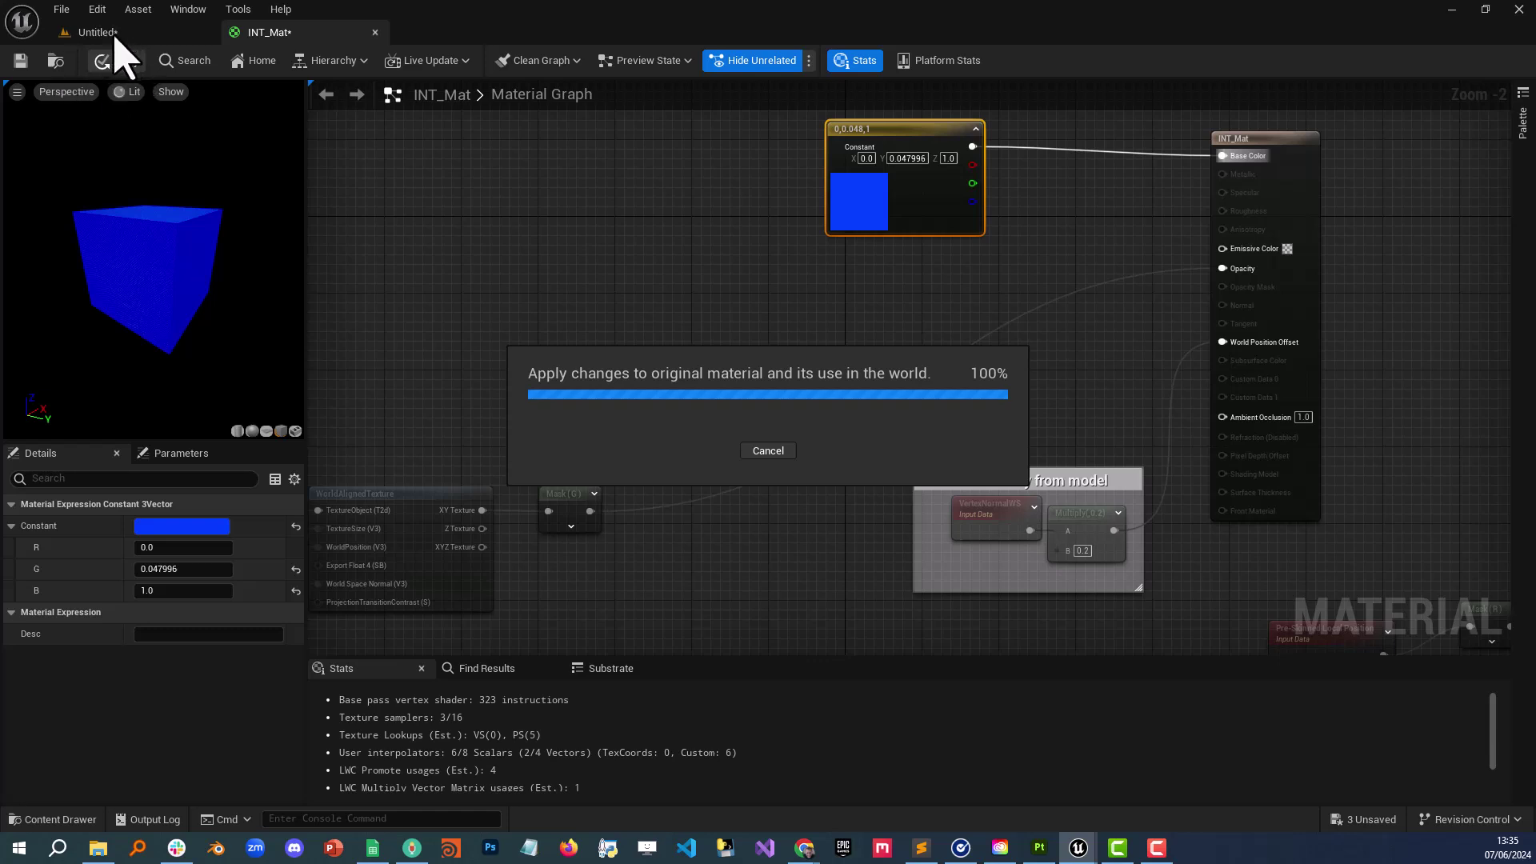
{"action": "left_click", "coordinate": [112, 34]}
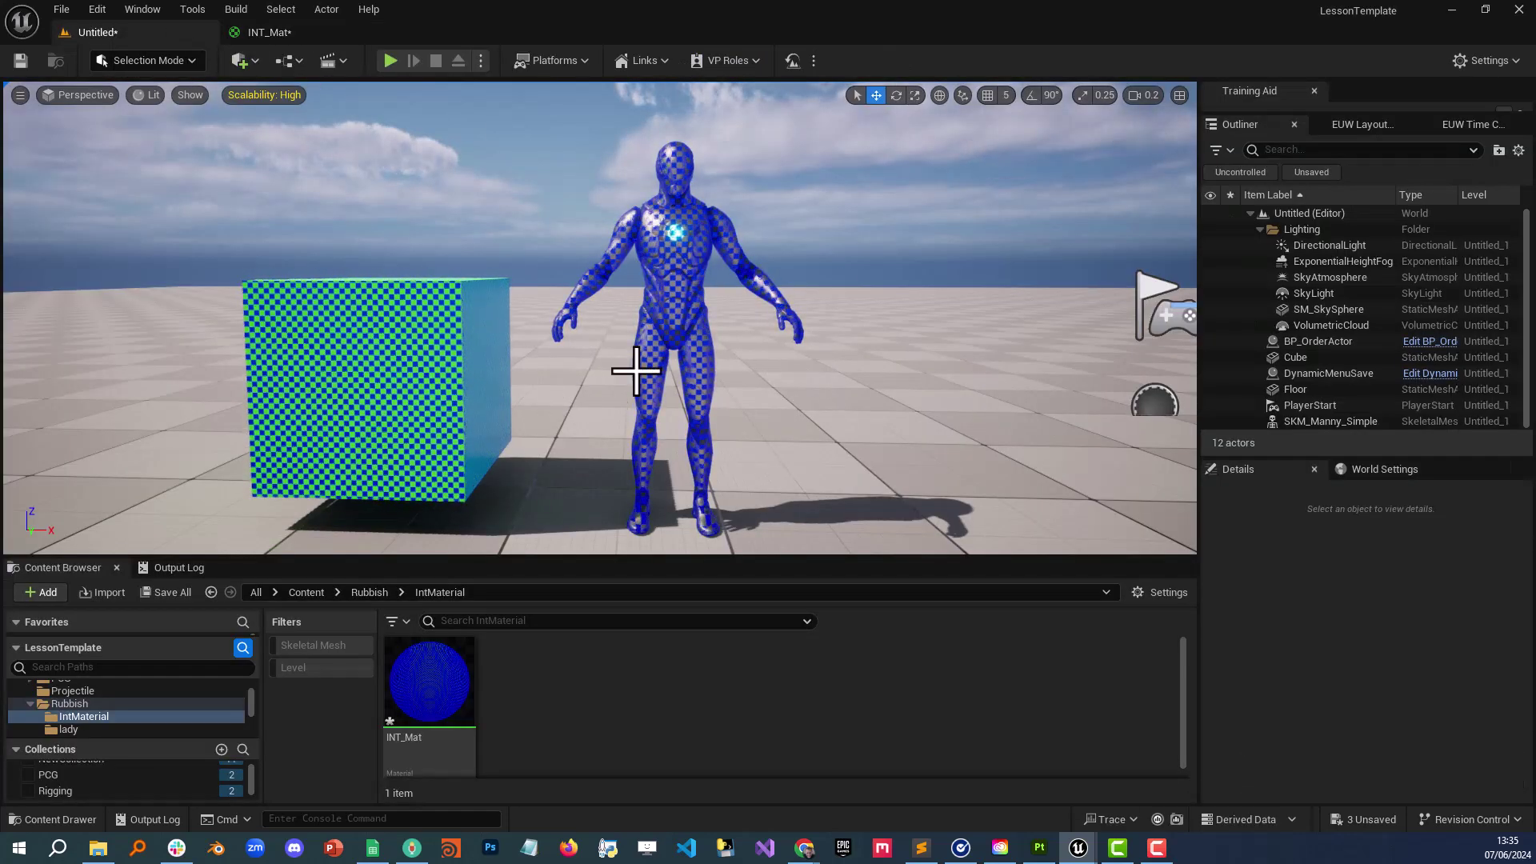
{"action": "mouse_move", "coordinate": [647, 339]}
{"action": "right_mouse_down"}
{"action": "mouse_move", "coordinate": [560, 376]}
{"action": "mouse_move", "coordinate": [600, 352]}
{"action": "mouse_move", "coordinate": [624, 368]}
{"action": "mouse_move", "coordinate": [632, 328]}
{"action": "mouse_move", "coordinate": [646, 339]}
{"action": "right_mouse_up"}
Step: Back in the INT_Mat graph, move the blue constant color node farther away from the material result node
{"action": "left_click", "coordinate": [269, 32]}
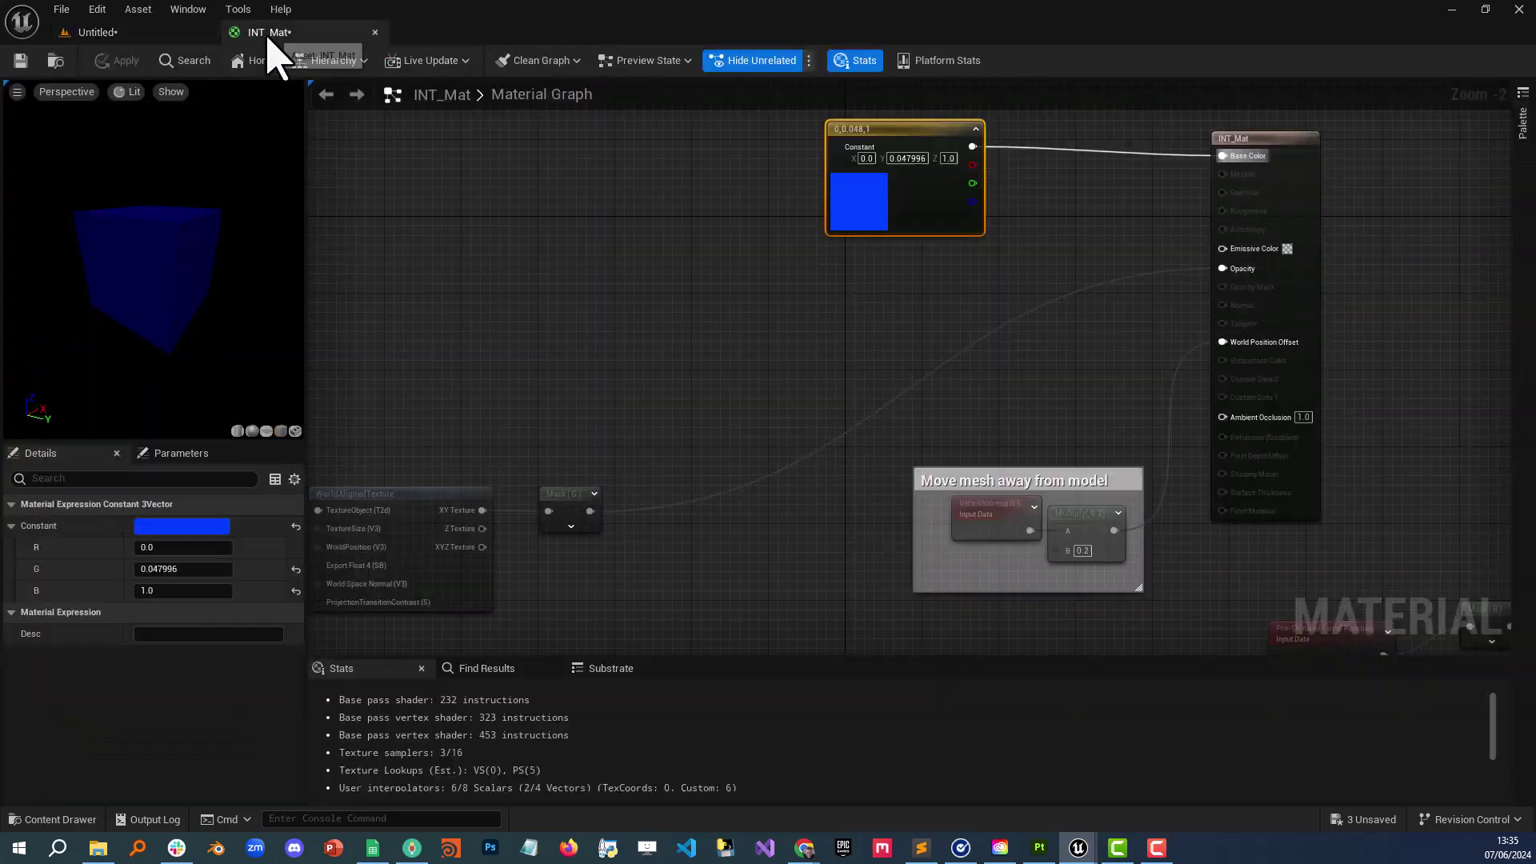
{"action": "right_click_drag", "start_coordinate": [883, 425], "coordinate": [910, 415]}
{"action": "right_click_drag", "start_coordinate": [821, 485], "coordinate": [847, 504]}
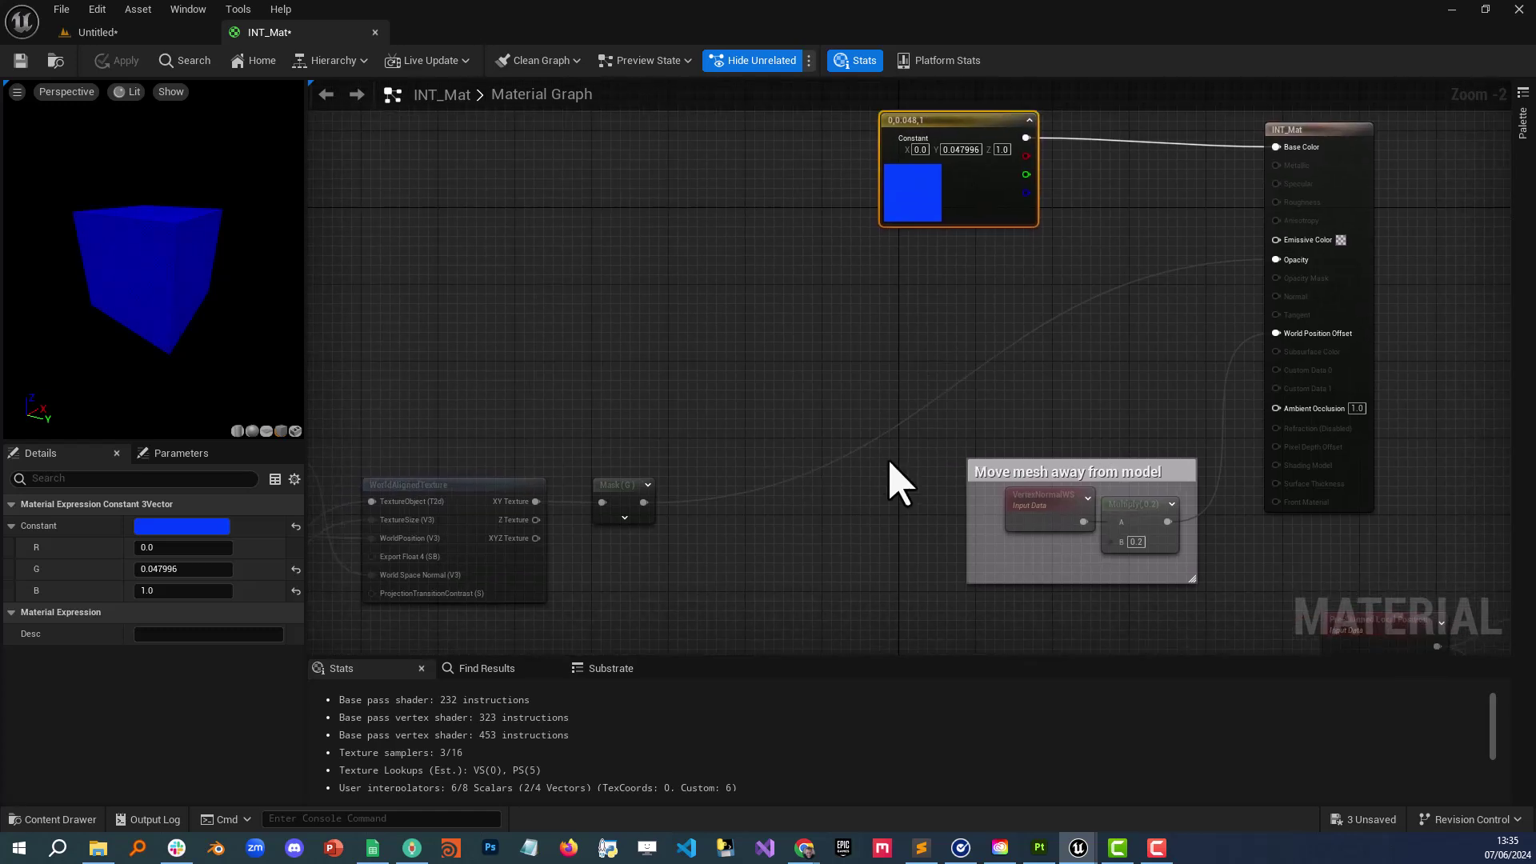
{"action": "right_click_drag", "start_coordinate": [1021, 395], "coordinate": [998, 459]}
{"action": "left_click_drag", "start_coordinate": [968, 172], "coordinate": [944, 251]}
{"action": "left_click", "coordinate": [936, 300]}
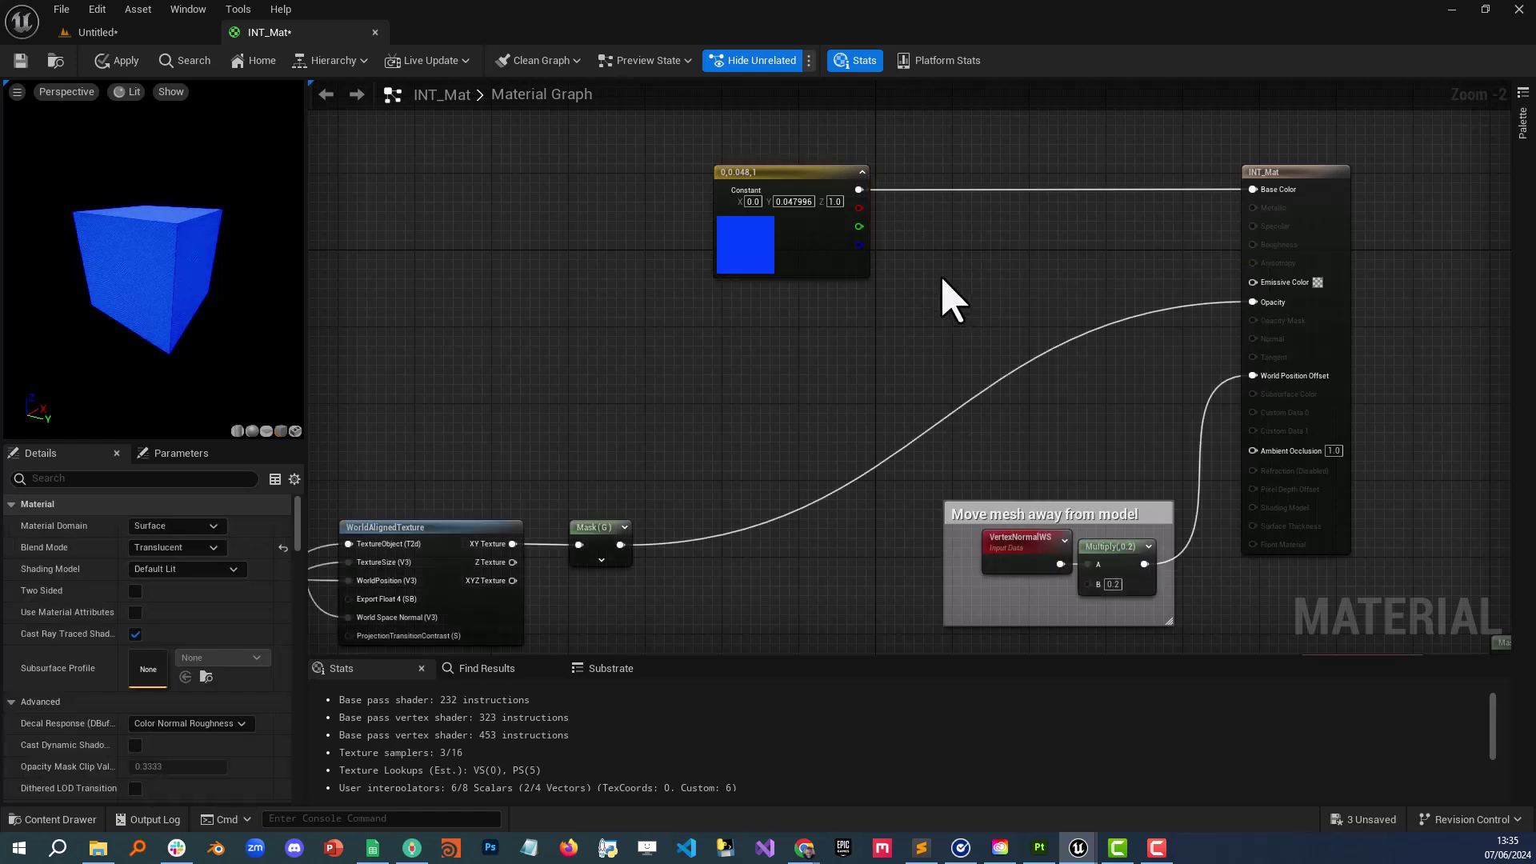
Step: Multiply the blue constant color by 3, connect the product to the Emissive Color input, and apply the material
{"action": "key", "text": "m"}
{"action": "left_click", "coordinate": [942, 278]}
{"action": "left_click_drag", "start_coordinate": [851, 192], "coordinate": [831, 158]}
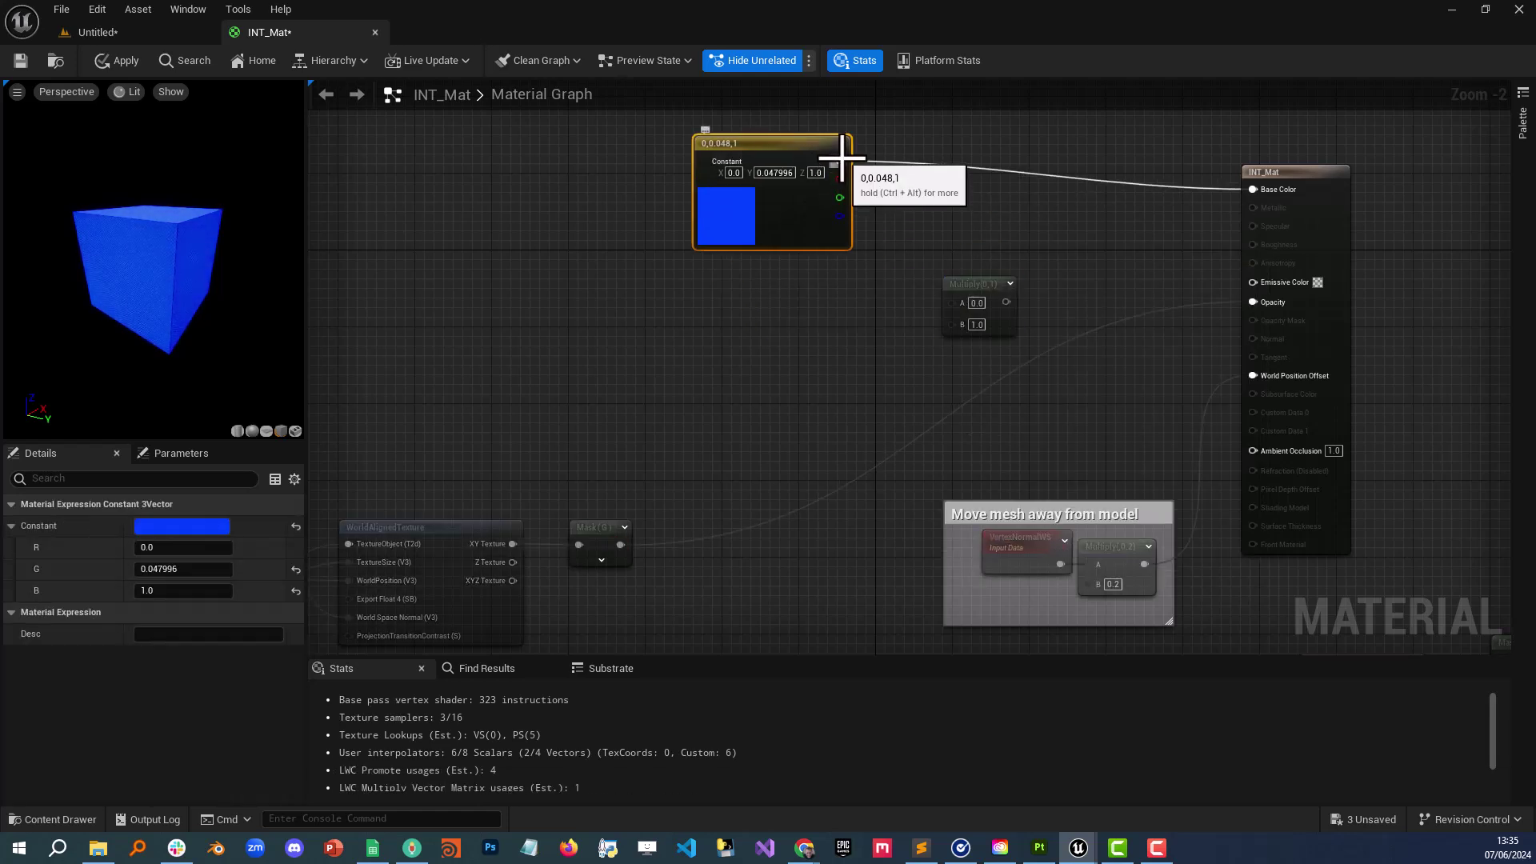
{"action": "left_click_drag", "start_coordinate": [944, 292], "coordinate": [1253, 282]}
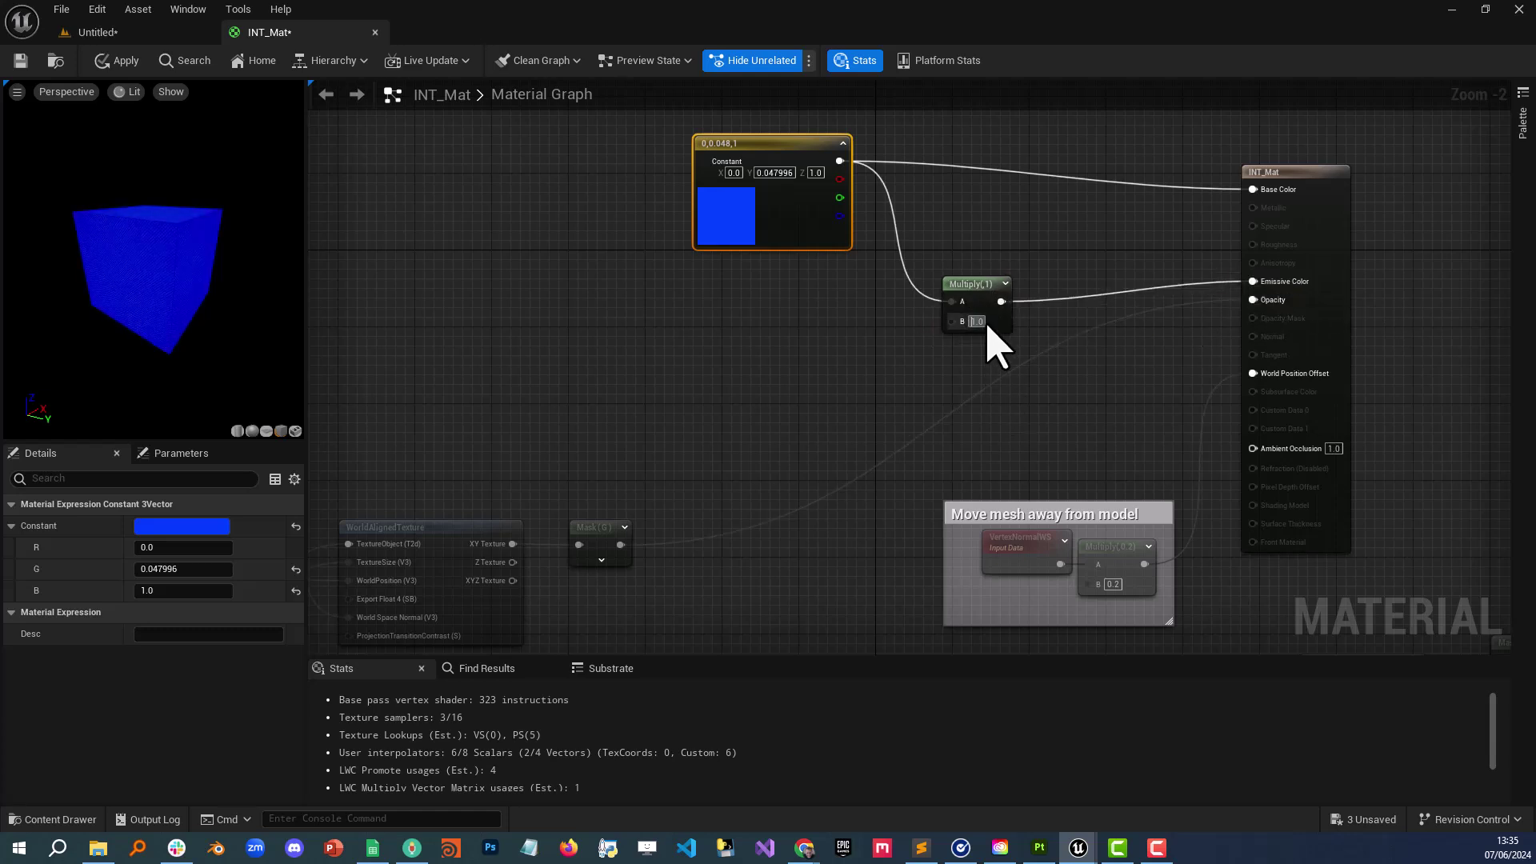
{"action": "left_click", "coordinate": [912, 420]}
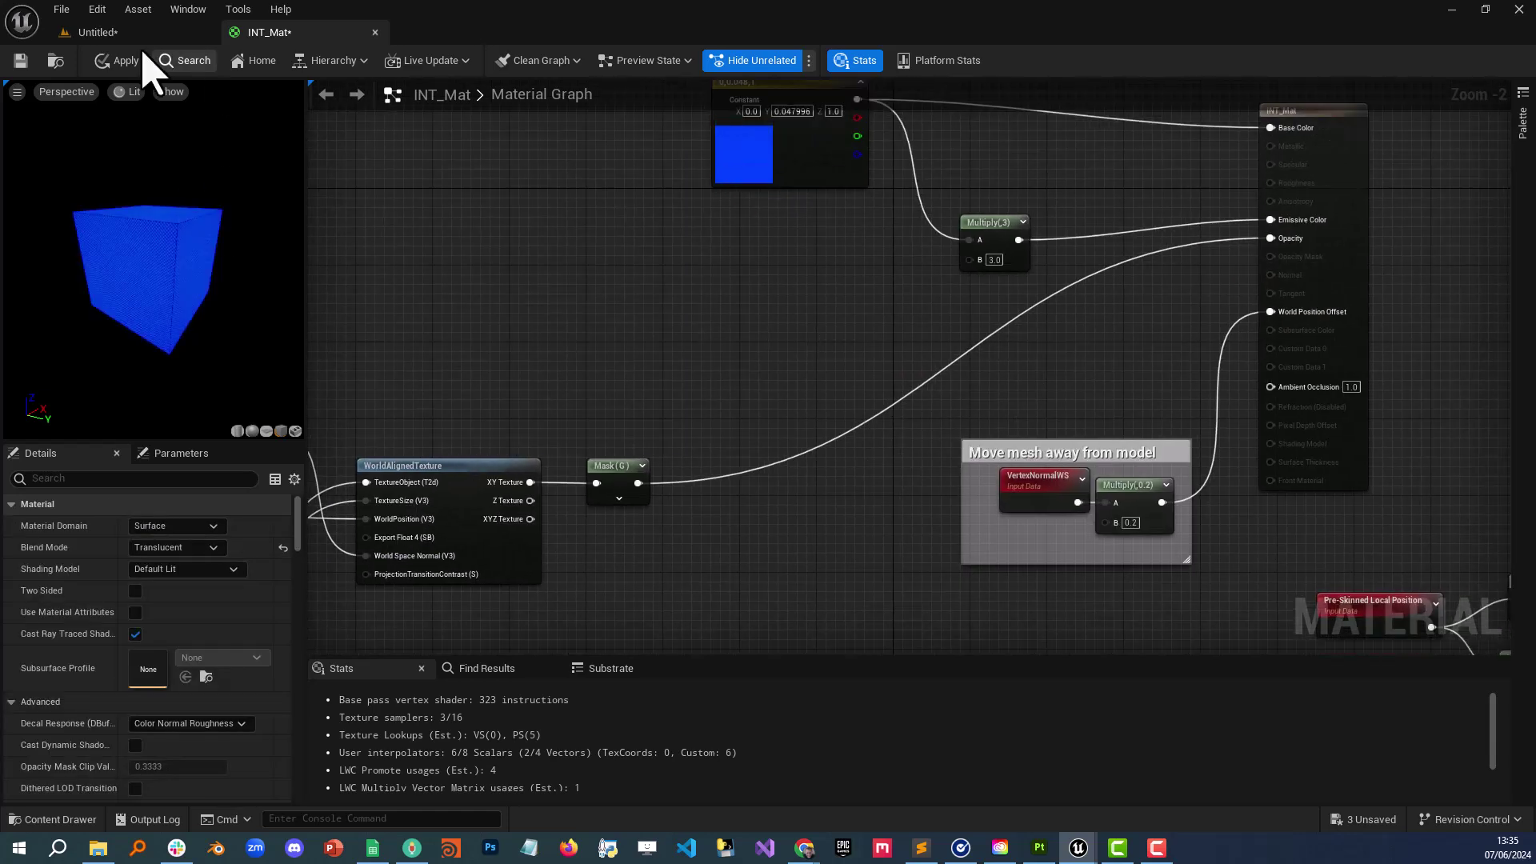
{"action": "left_click", "coordinate": [120, 61]}
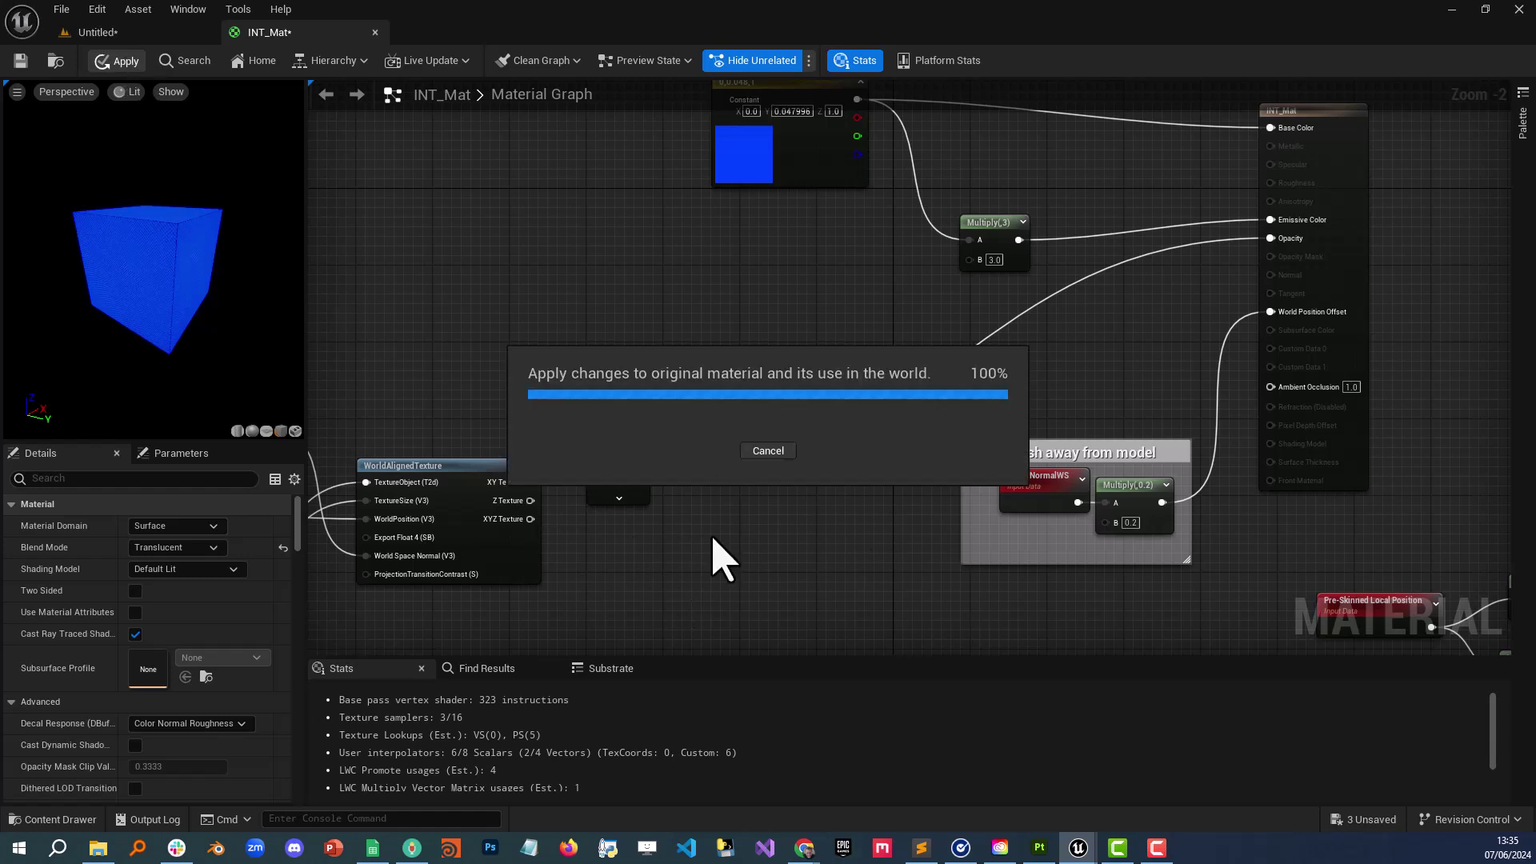
Step: Examine how the checker Texture Object runs through WorldAlignedTexture and the mask node into the Opacity input
{"action": "right_click_drag", "start_coordinate": [657, 588], "coordinate": [1038, 497]}
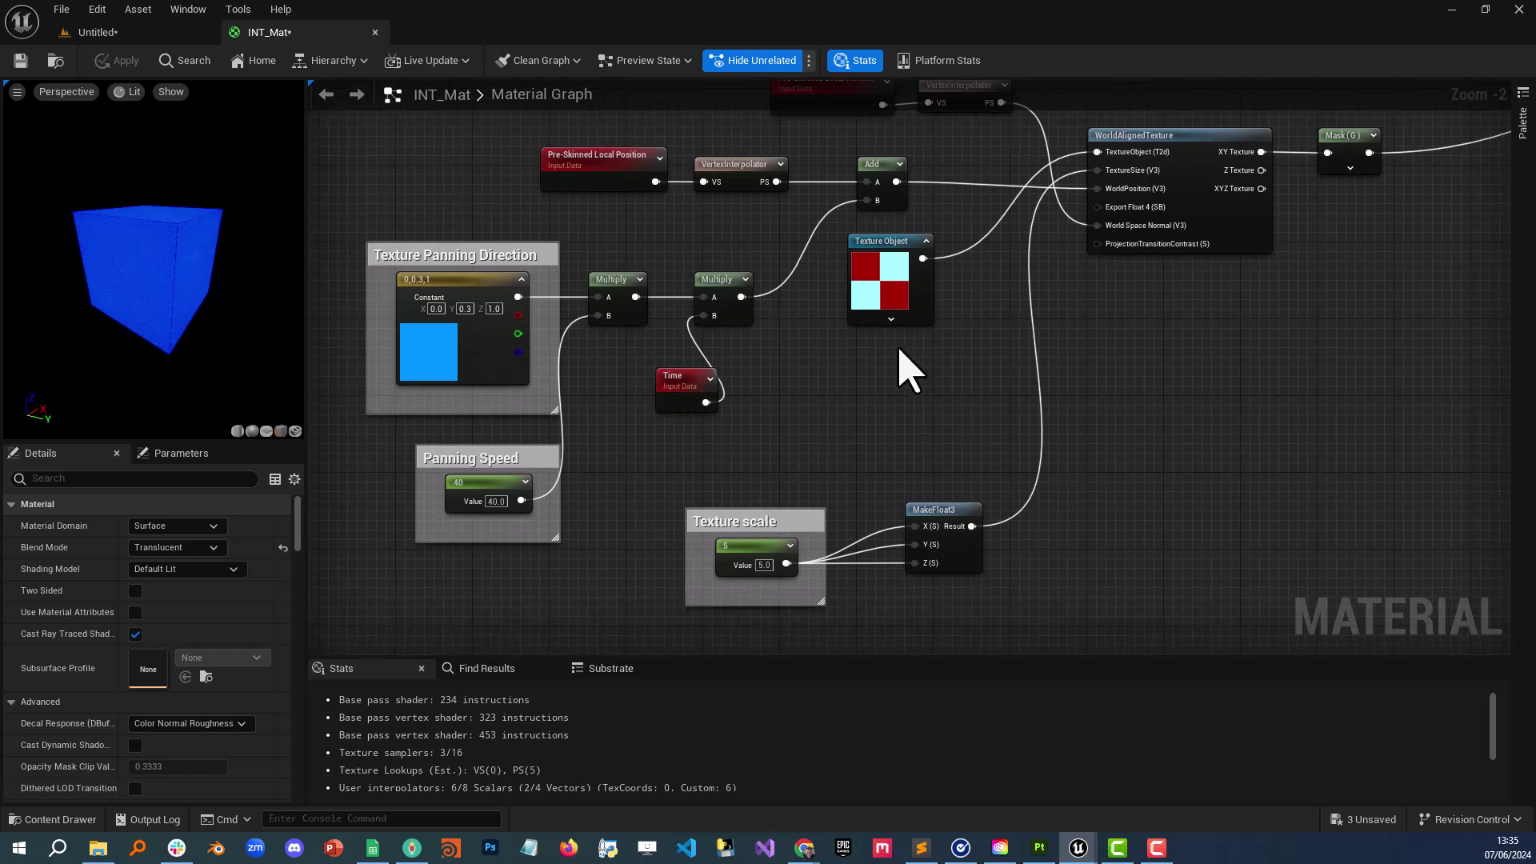
{"action": "left_click", "coordinate": [884, 237]}
{"action": "right_click_drag", "start_coordinate": [1180, 367], "coordinate": [1109, 396]}
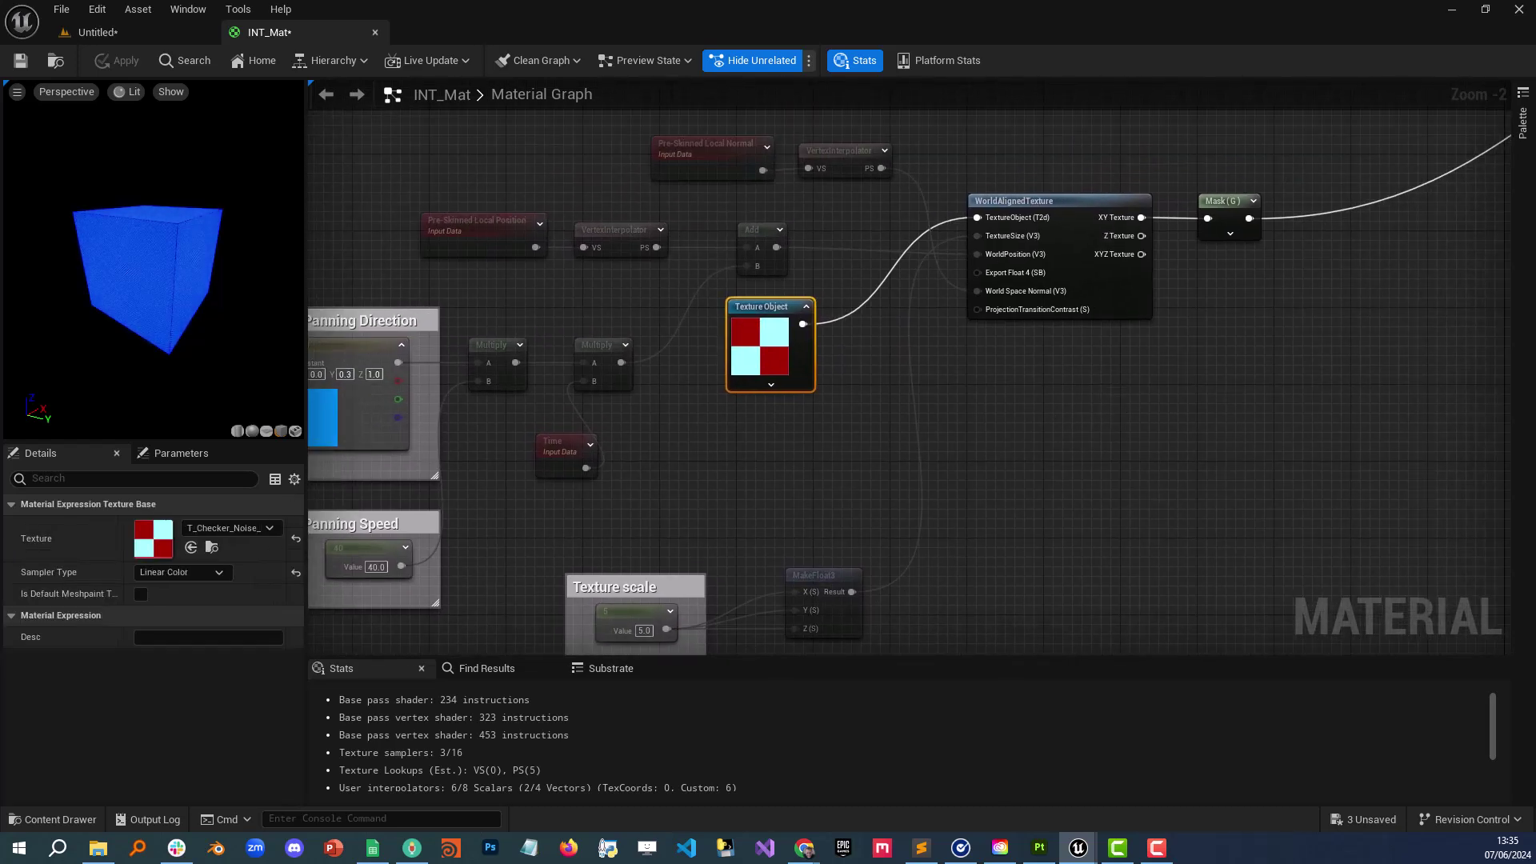
{"action": "right_click_drag", "start_coordinate": [996, 413], "coordinate": [1029, 425]}
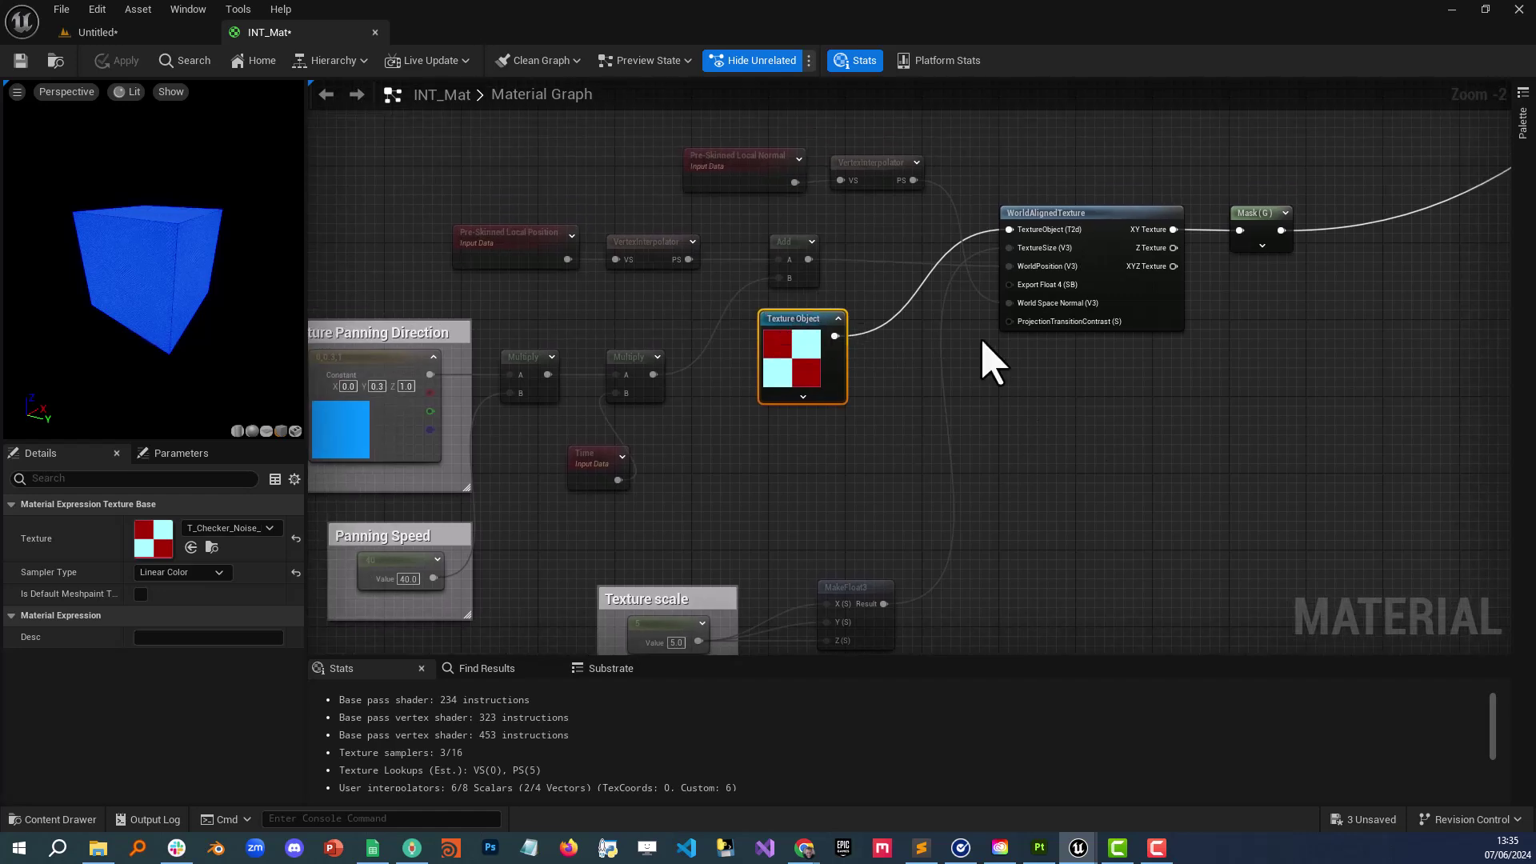
{"action": "right_click_drag", "start_coordinate": [1151, 389], "coordinate": [806, 470]}
{"action": "right_click_drag", "start_coordinate": [1111, 333], "coordinate": [830, 561]}
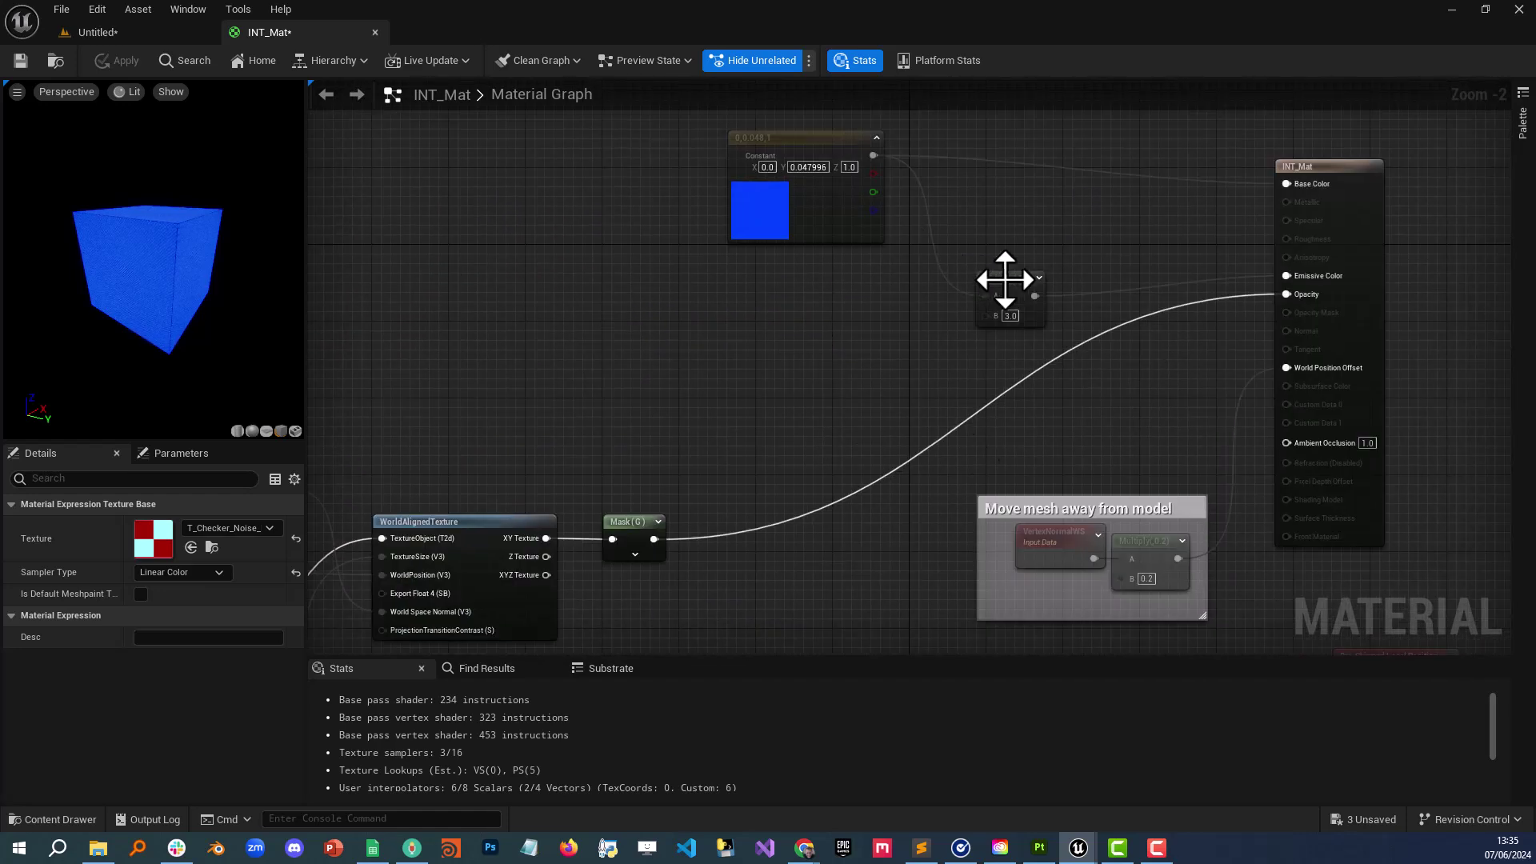
{"action": "right_click_drag", "start_coordinate": [812, 504], "coordinate": [1276, 280]}
{"action": "right_click_drag", "start_coordinate": [1208, 338], "coordinate": [1305, 324]}
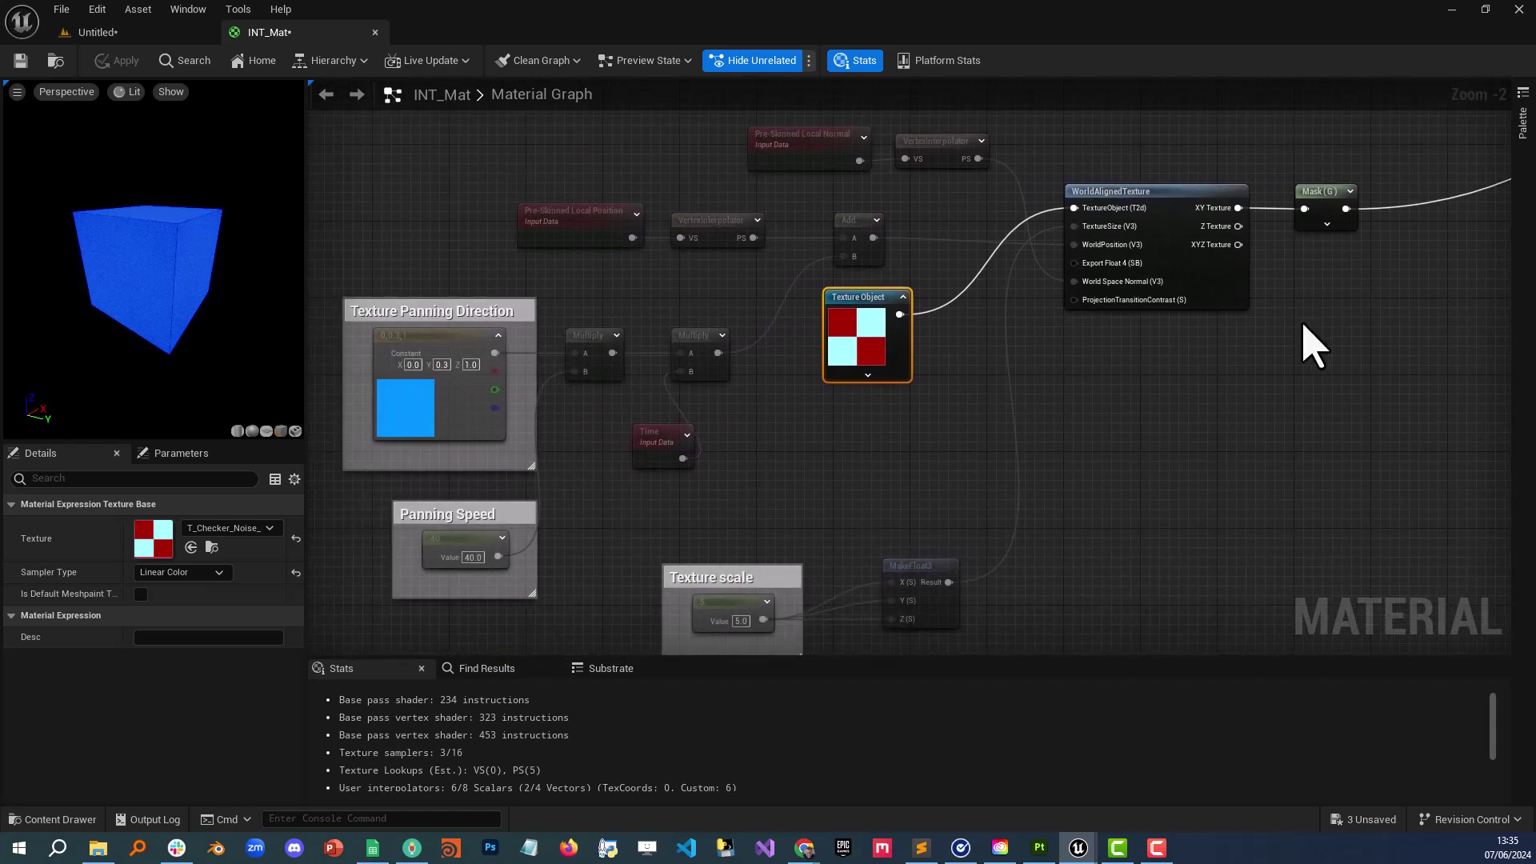
Step: Set the B value of the emissive Multiply node to 30, apply the material and check it in the level
{"action": "right_click_drag", "start_coordinate": [1388, 302], "coordinate": [582, 583]}
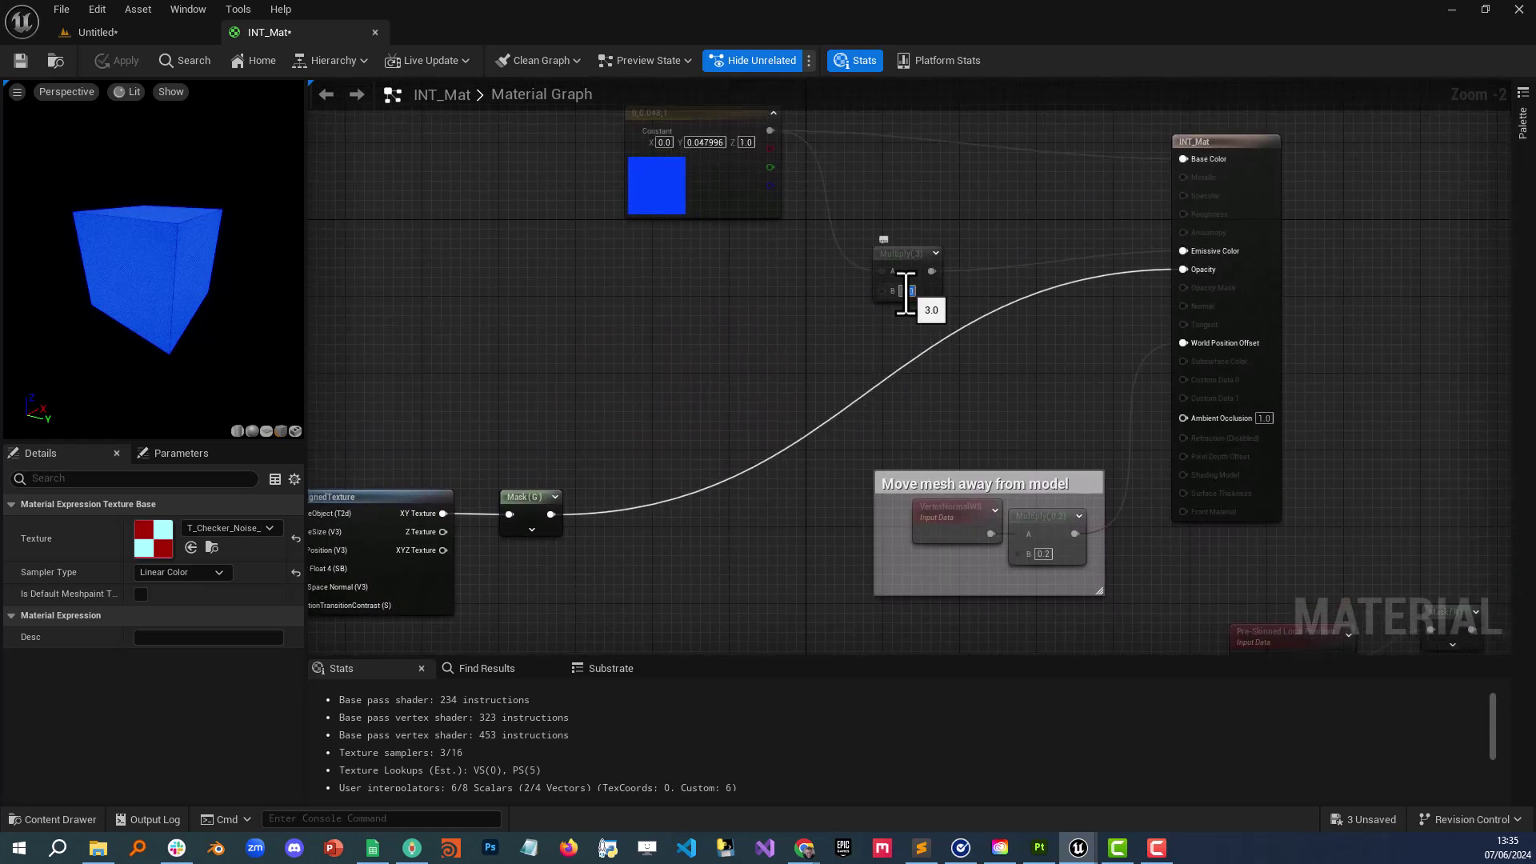
{"action": "type", "text": "0"}
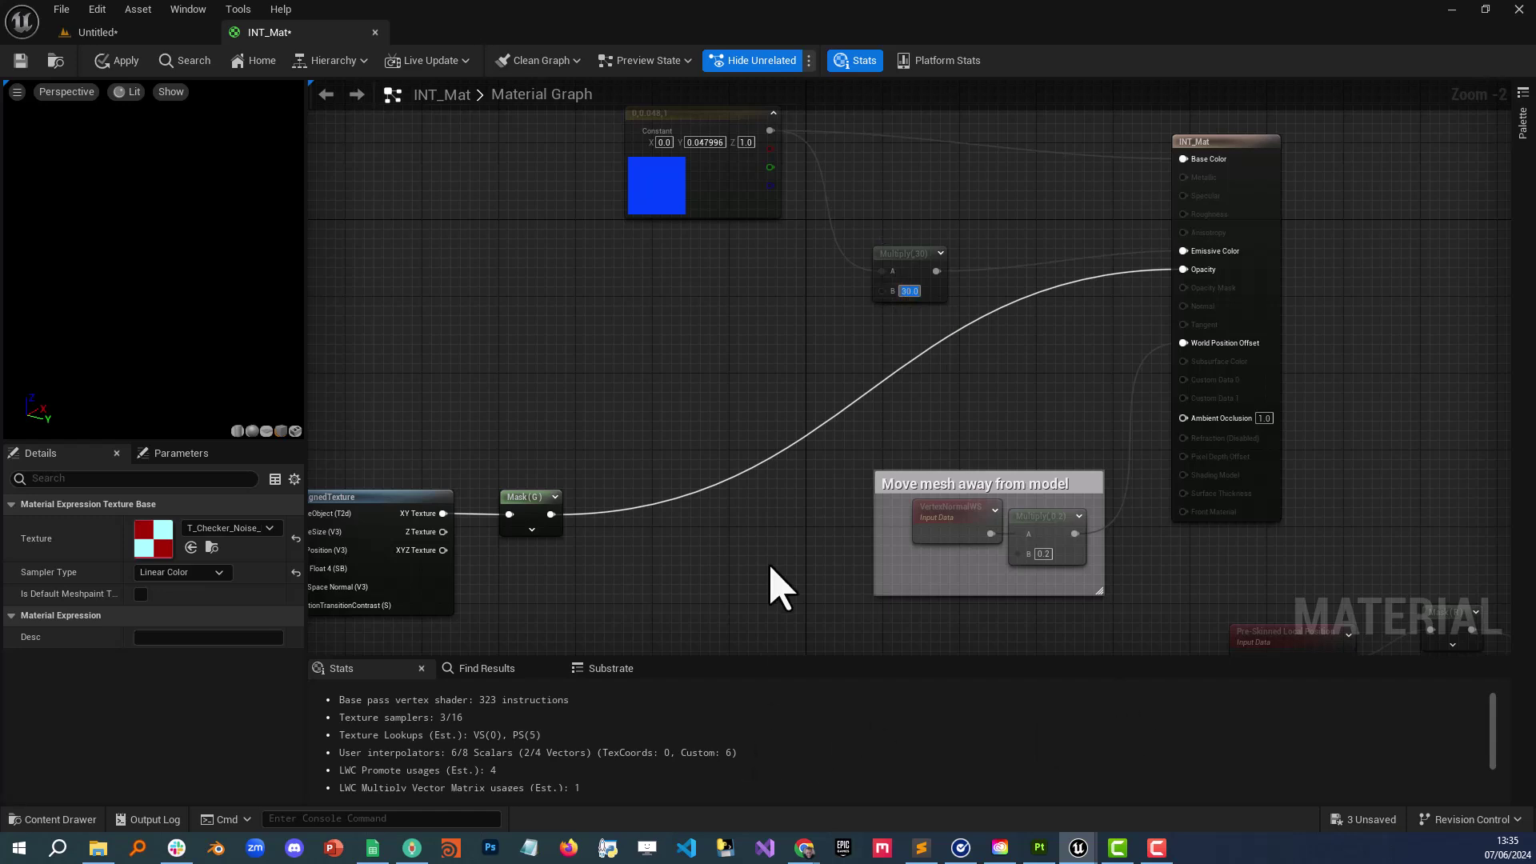
{"action": "left_click", "coordinate": [770, 588]}
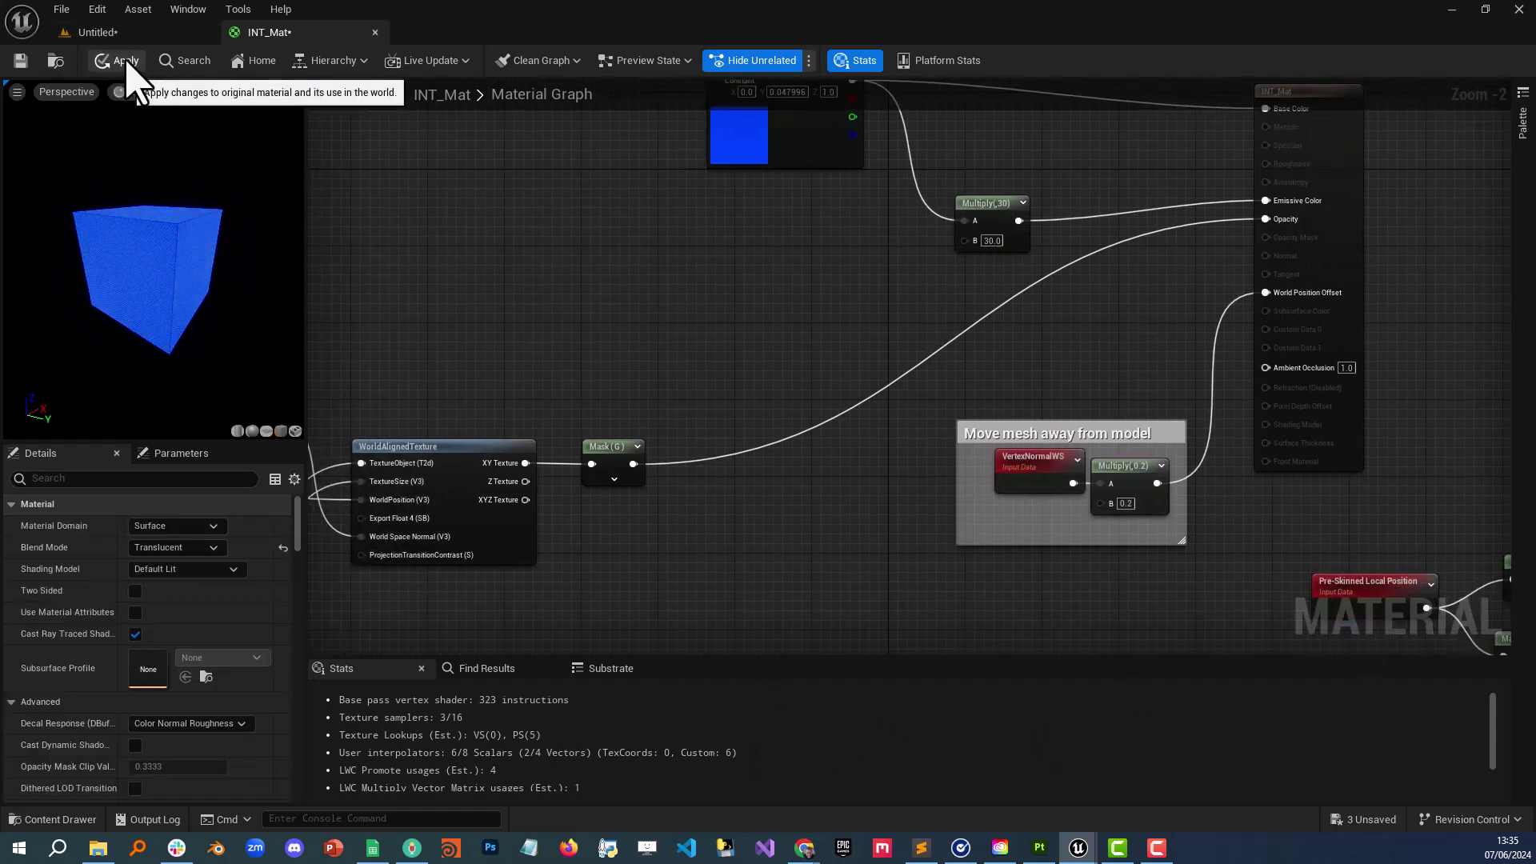
{"action": "left_click", "coordinate": [120, 62]}
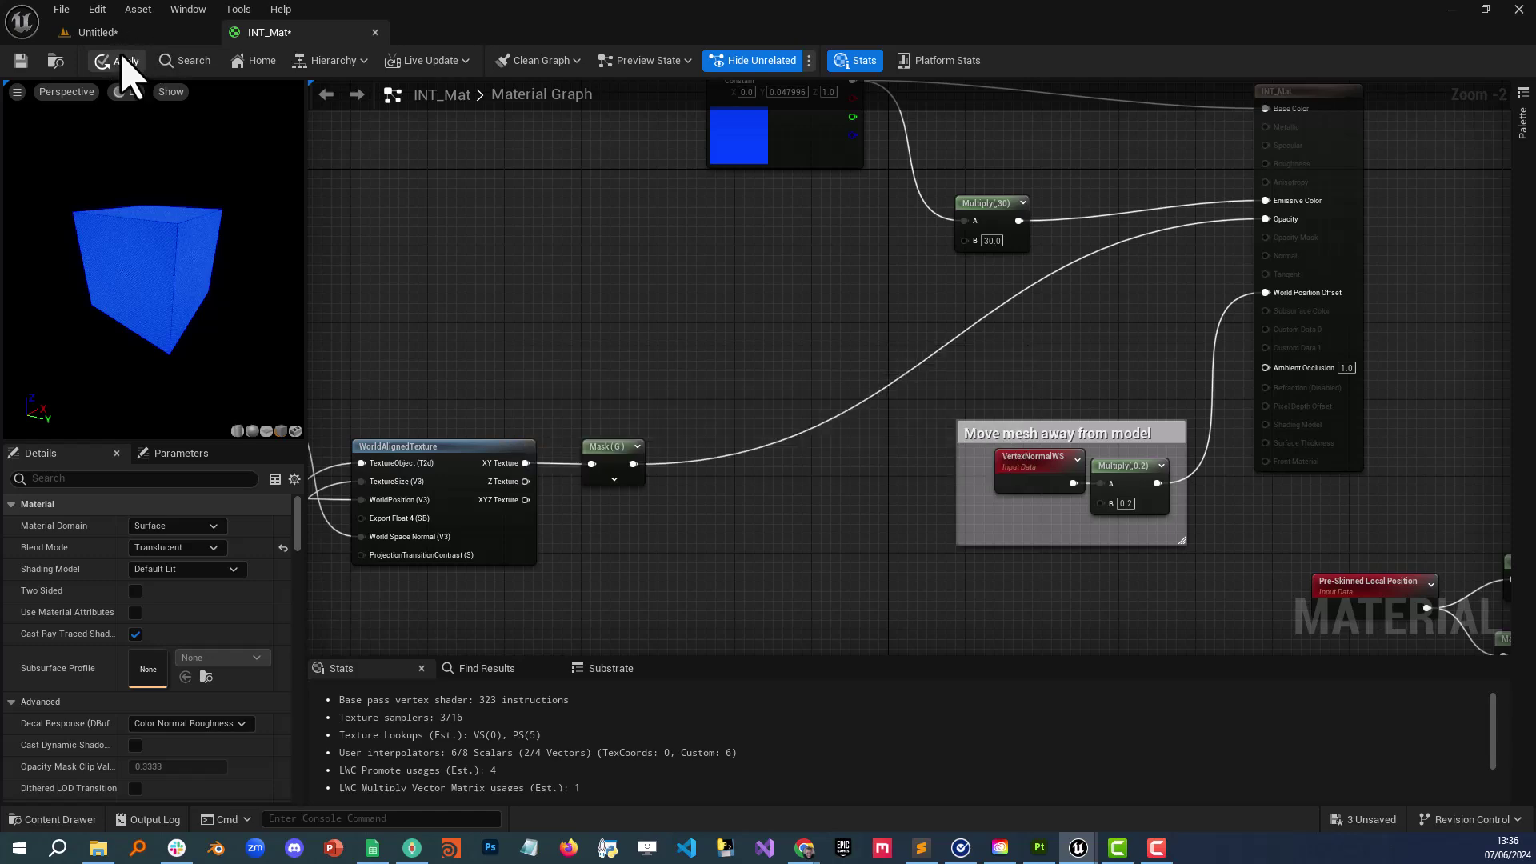
{"action": "left_click", "coordinate": [124, 35]}
{"action": "right_click_drag", "start_coordinate": [601, 317], "coordinate": [600, 400]}
Step: Set the Panning Speed constant in the INT_Mat graph to 100
{"action": "left_click", "coordinate": [301, 36]}
{"action": "right_click_drag", "start_coordinate": [640, 512], "coordinate": [1360, 280]}
{"action": "right_click_drag", "start_coordinate": [933, 586], "coordinate": [1095, 547]}
{"action": "left_click", "coordinate": [593, 536]}
{"action": "type", "text": "100"}
{"action": "key", "text": "Return"}
Step: Enable the Disable Depth Test option of INT_Mat, apply the material and view the overlay in the level
{"action": "right_click_drag", "start_coordinate": [1480, 312], "coordinate": [1142, 434]}
{"action": "right_click_drag", "start_coordinate": [1219, 148], "coordinate": [1146, 324]}
{"action": "left_click_drag", "start_coordinate": [1098, 270], "coordinate": [1100, 264]}
{"action": "left_click", "coordinate": [1373, 131]}
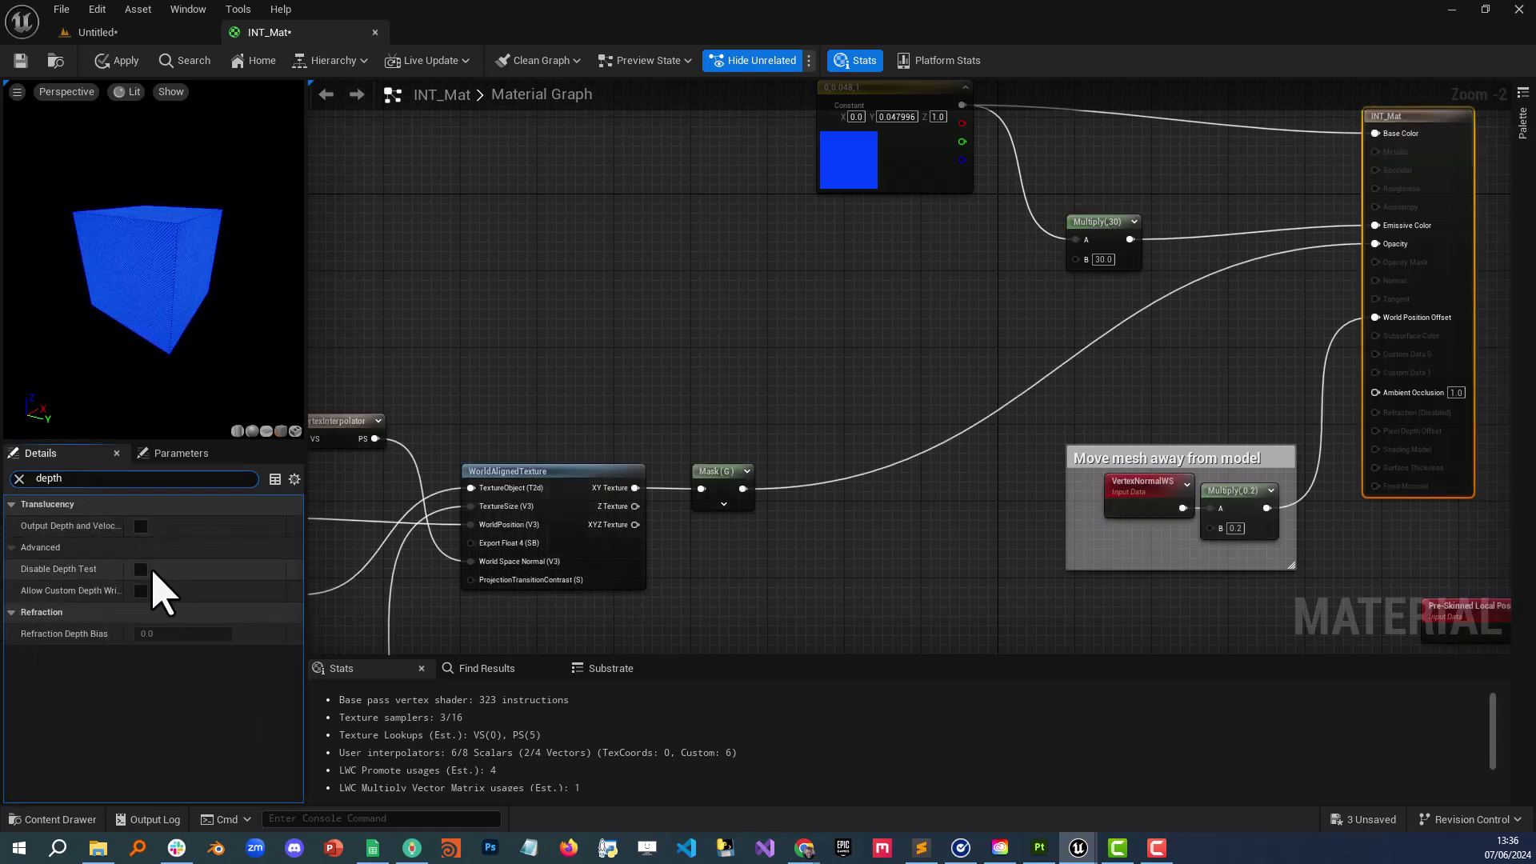
{"action": "left_click", "coordinate": [141, 569]}
{"action": "left_click", "coordinate": [117, 62]}
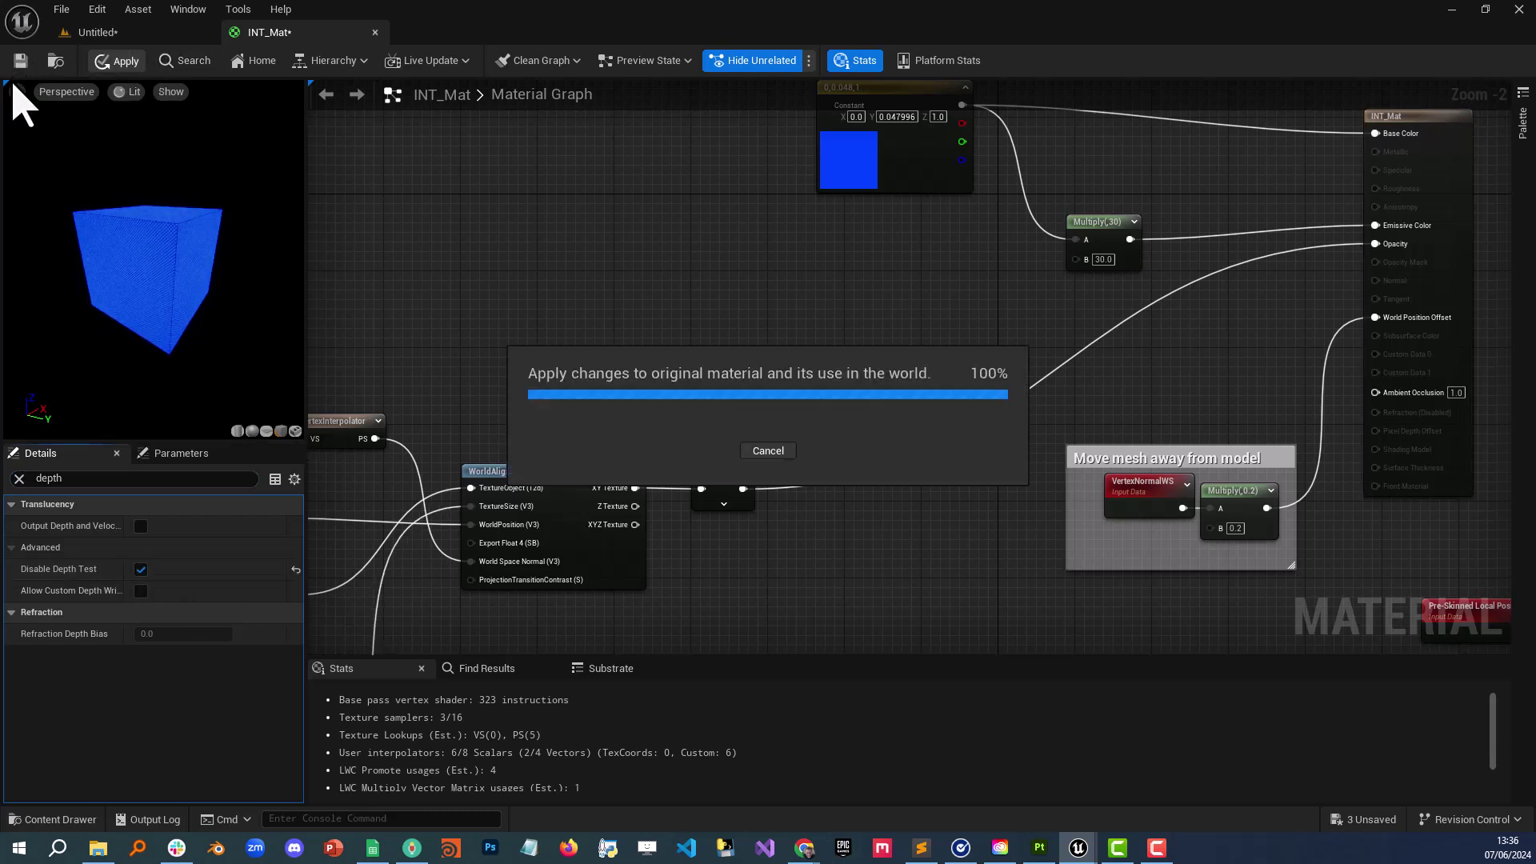
{"action": "left_click", "coordinate": [112, 32]}
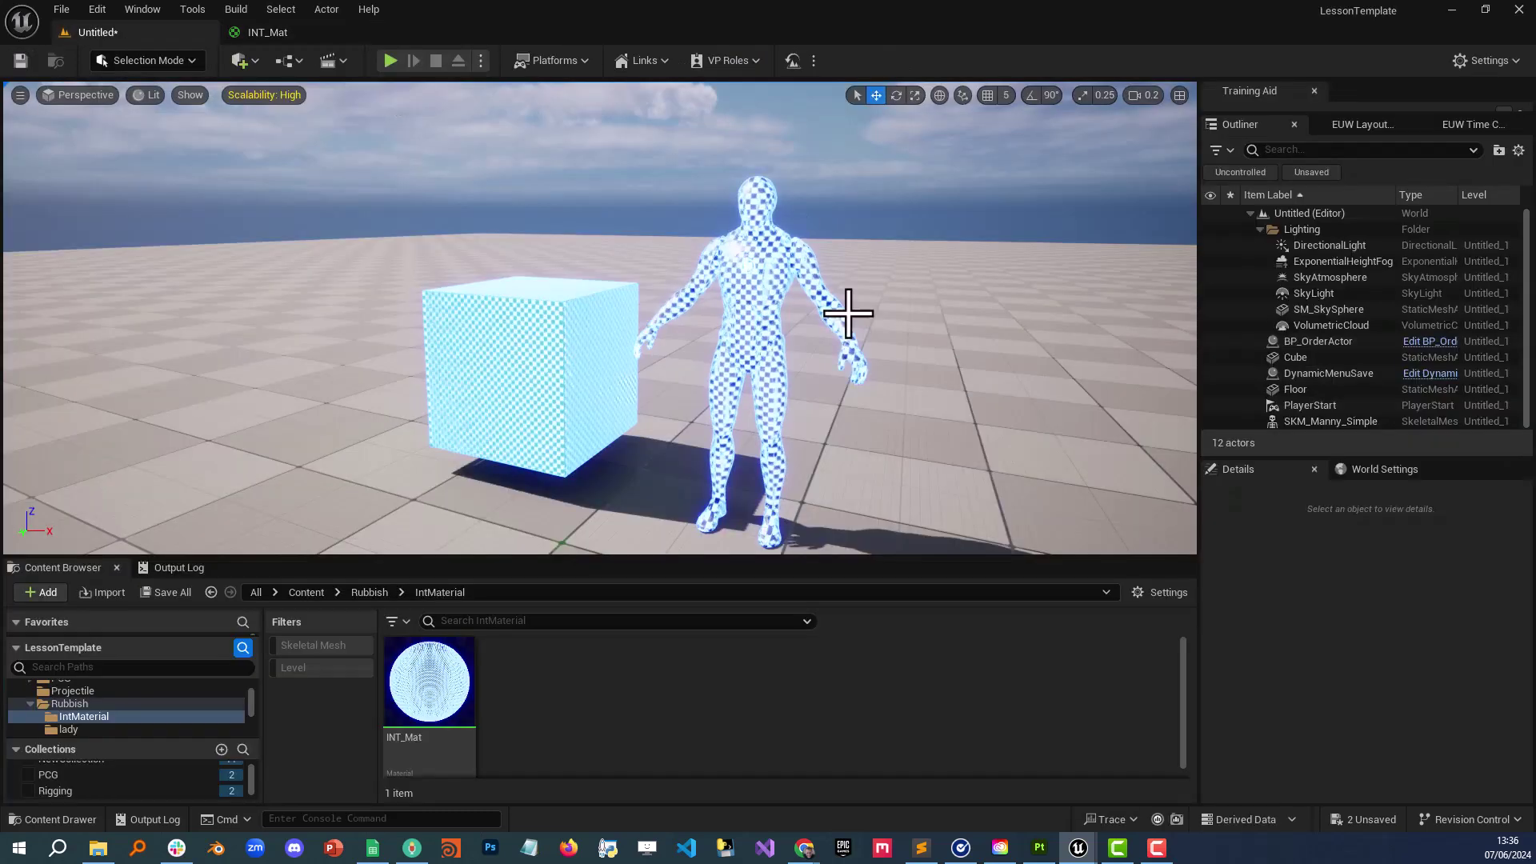
{"action": "right_click_drag", "start_coordinate": [672, 285], "coordinate": [736, 256]}
{"action": "right_click_drag", "start_coordinate": [503, 401], "coordinate": [496, 405]}
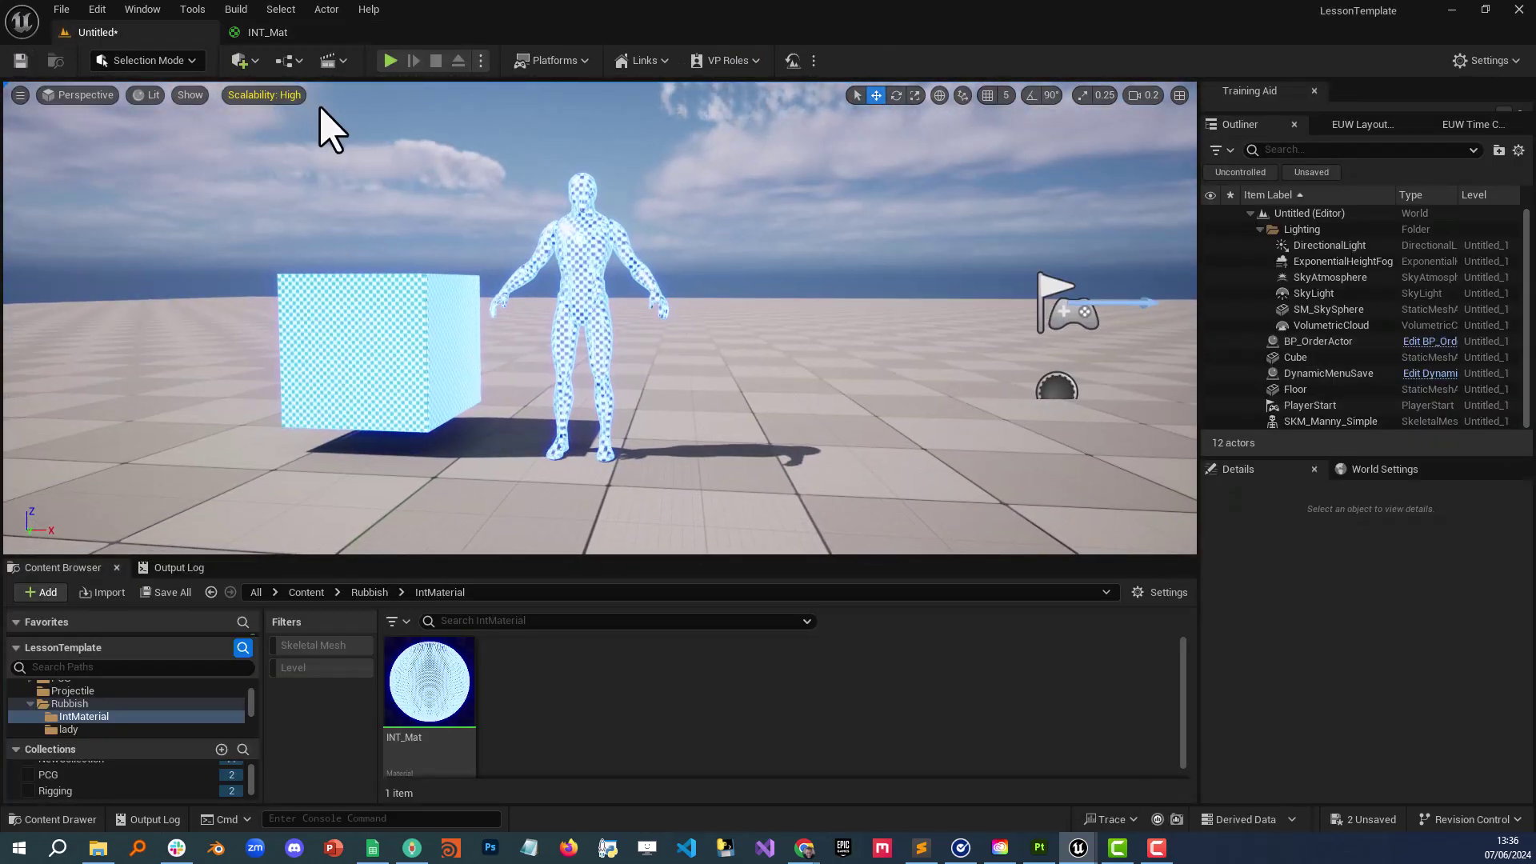
Step: Add a cube to the level, position it in front of the mannequin's lower body and inspect the overlay from several angles
{"action": "left_click", "coordinate": [243, 60]}
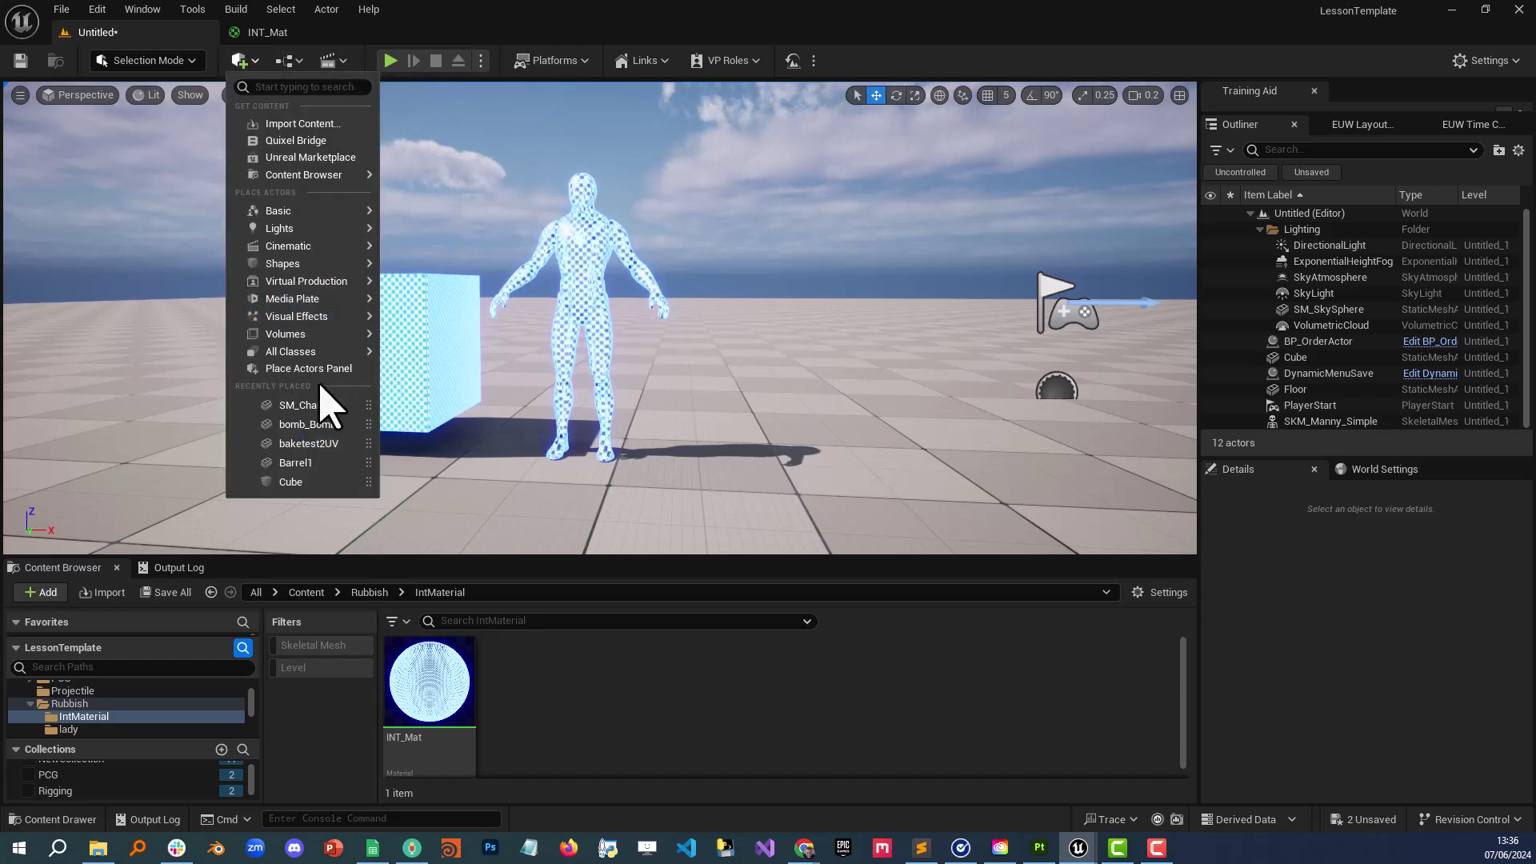
{"action": "mouse_move", "coordinate": [311, 337]}
{"action": "mouse_move", "coordinate": [319, 276]}
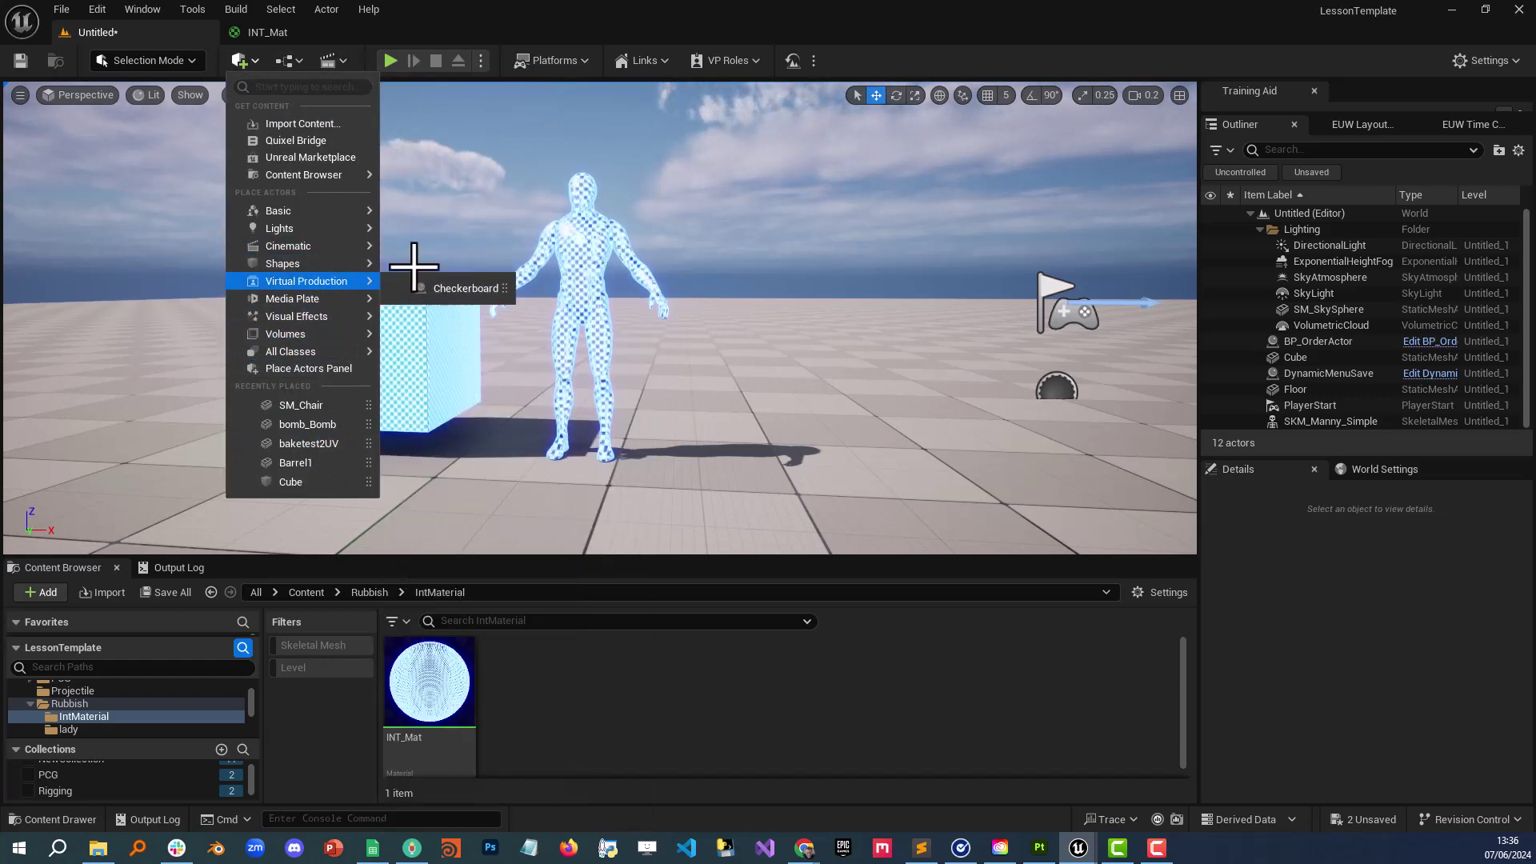
{"action": "left_click", "coordinate": [432, 271]}
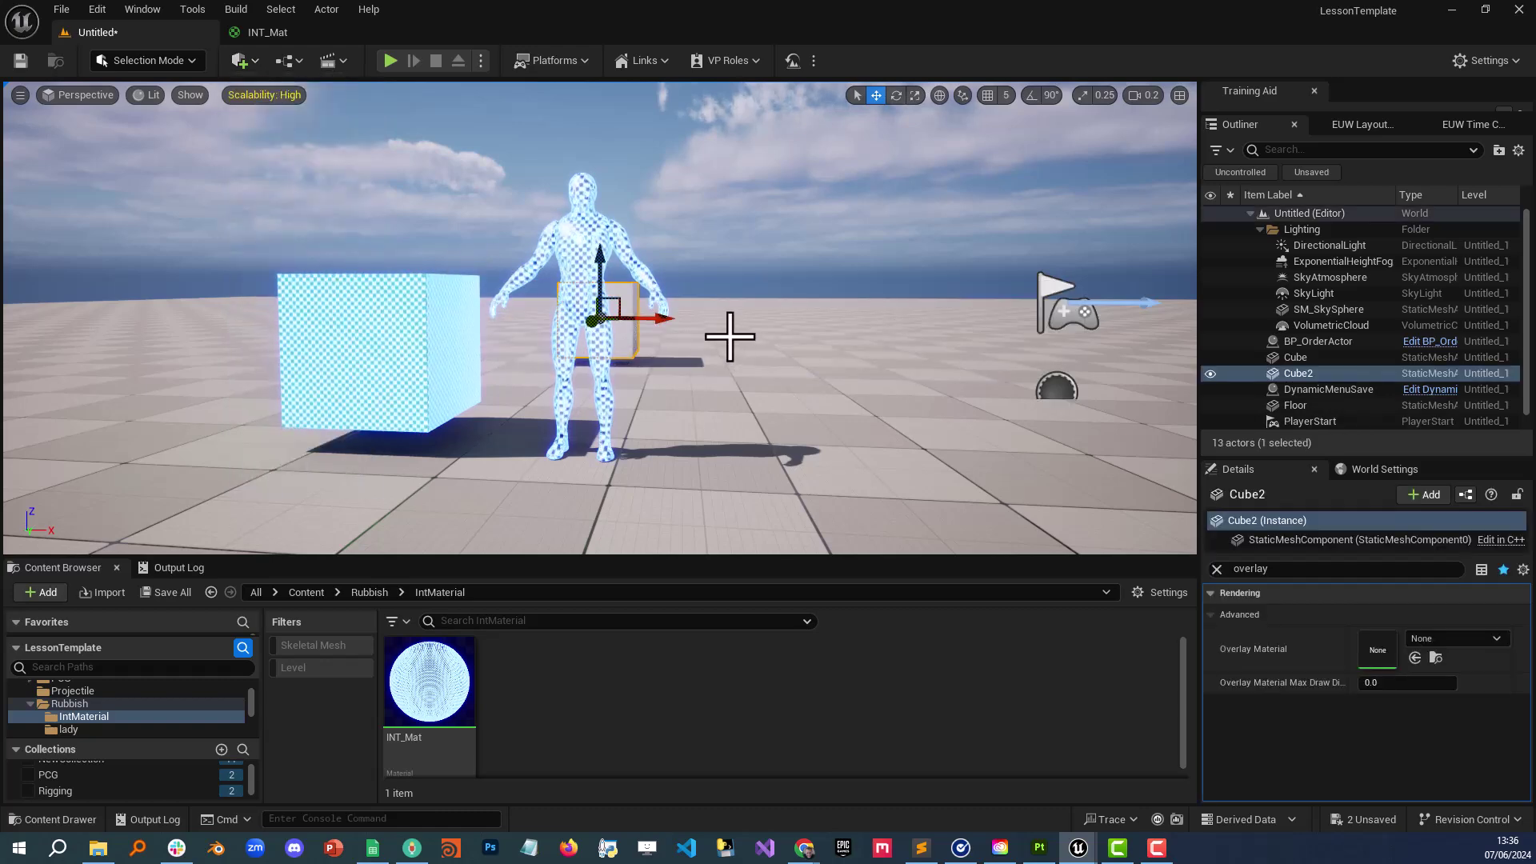
{"action": "left_click_drag", "start_coordinate": [708, 336], "coordinate": [421, 462], "text": "alt"}
{"action": "left_click_drag", "start_coordinate": [520, 377], "coordinate": [664, 383]}
{"action": "mouse_move", "coordinate": [720, 349]}
{"action": "right_mouse_down"}
{"action": "mouse_move", "coordinate": [792, 272]}
{"action": "mouse_move", "coordinate": [720, 344]}
{"action": "right_mouse_up"}
{"action": "right_click_drag", "start_coordinate": [528, 400], "coordinate": [509, 405]}
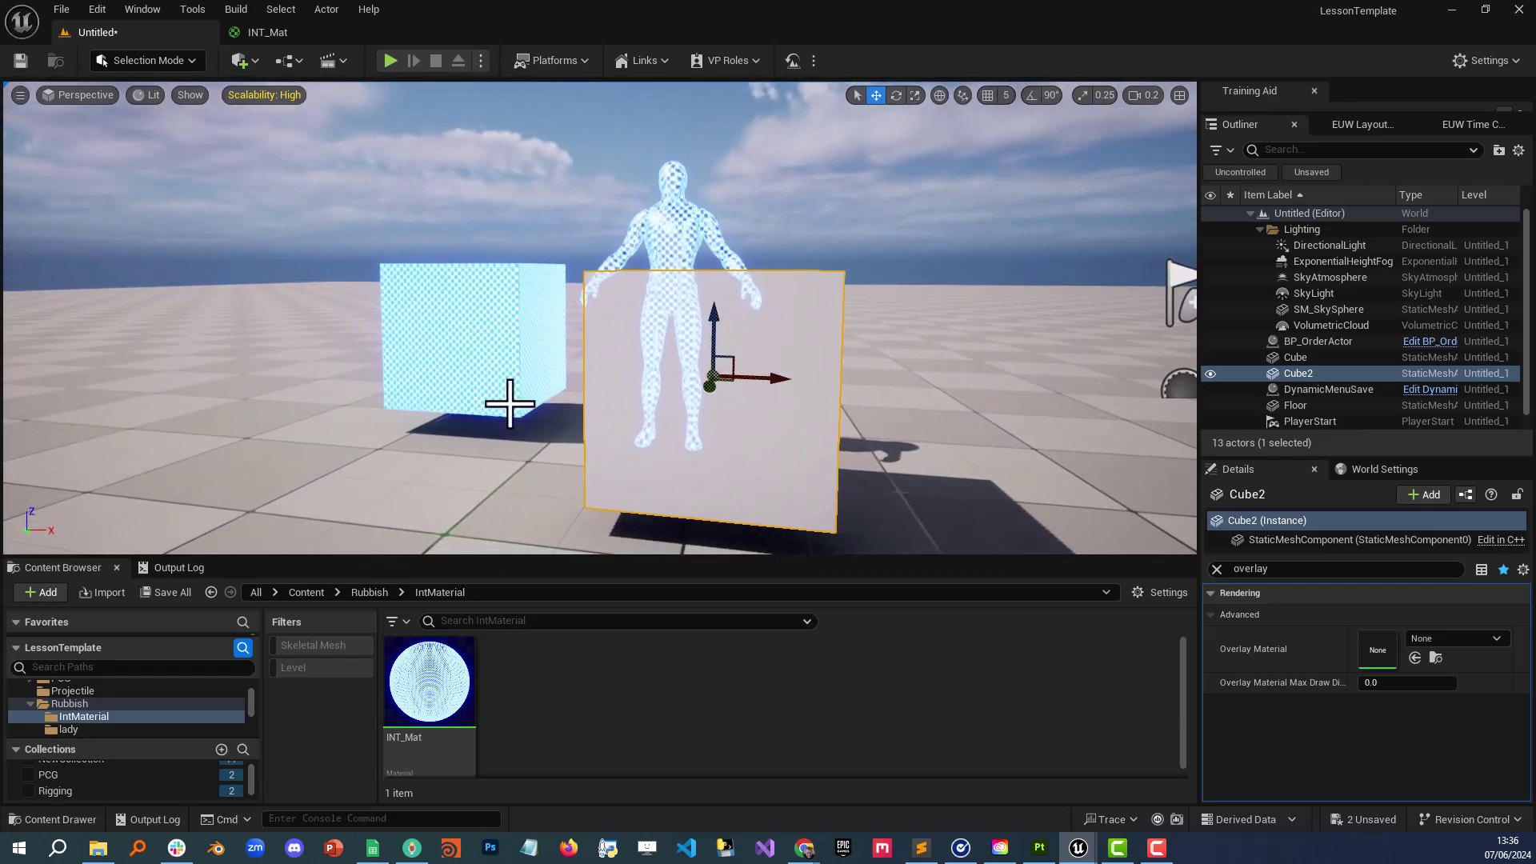
{"action": "left_click", "coordinate": [952, 250]}
{"action": "mouse_move", "coordinate": [736, 393]}
{"action": "right_mouse_down"}
{"action": "mouse_move", "coordinate": [696, 408]}
{"action": "mouse_move", "coordinate": [701, 472]}
{"action": "mouse_move", "coordinate": [735, 393]}
{"action": "right_mouse_up"}
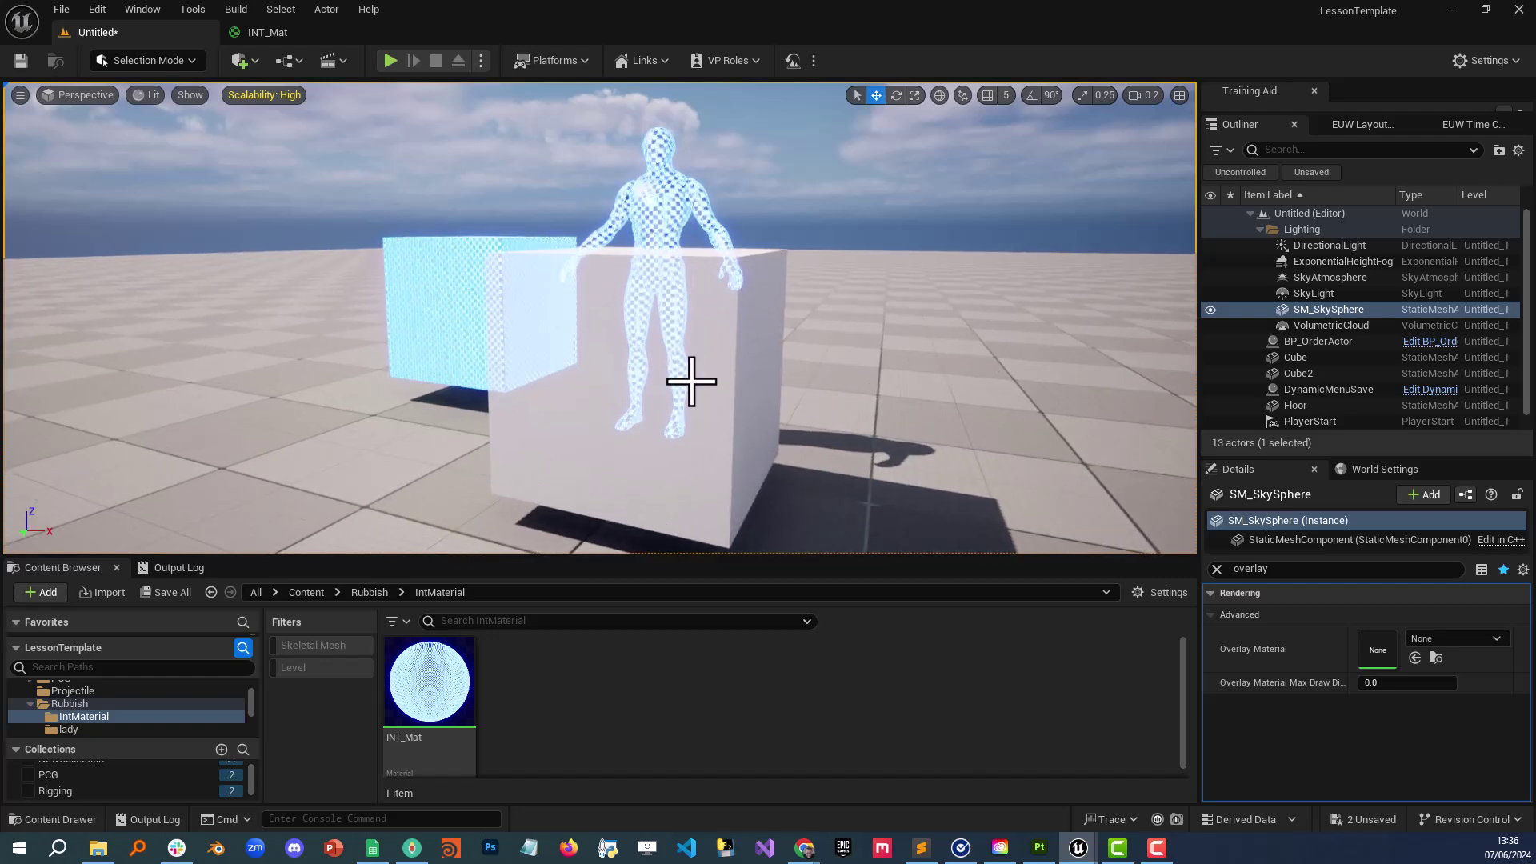
Step: Turn off the Disable Depth Test option of INT_Mat, apply the material and check the mannequin behind the new cube
{"action": "left_click", "coordinate": [272, 33]}
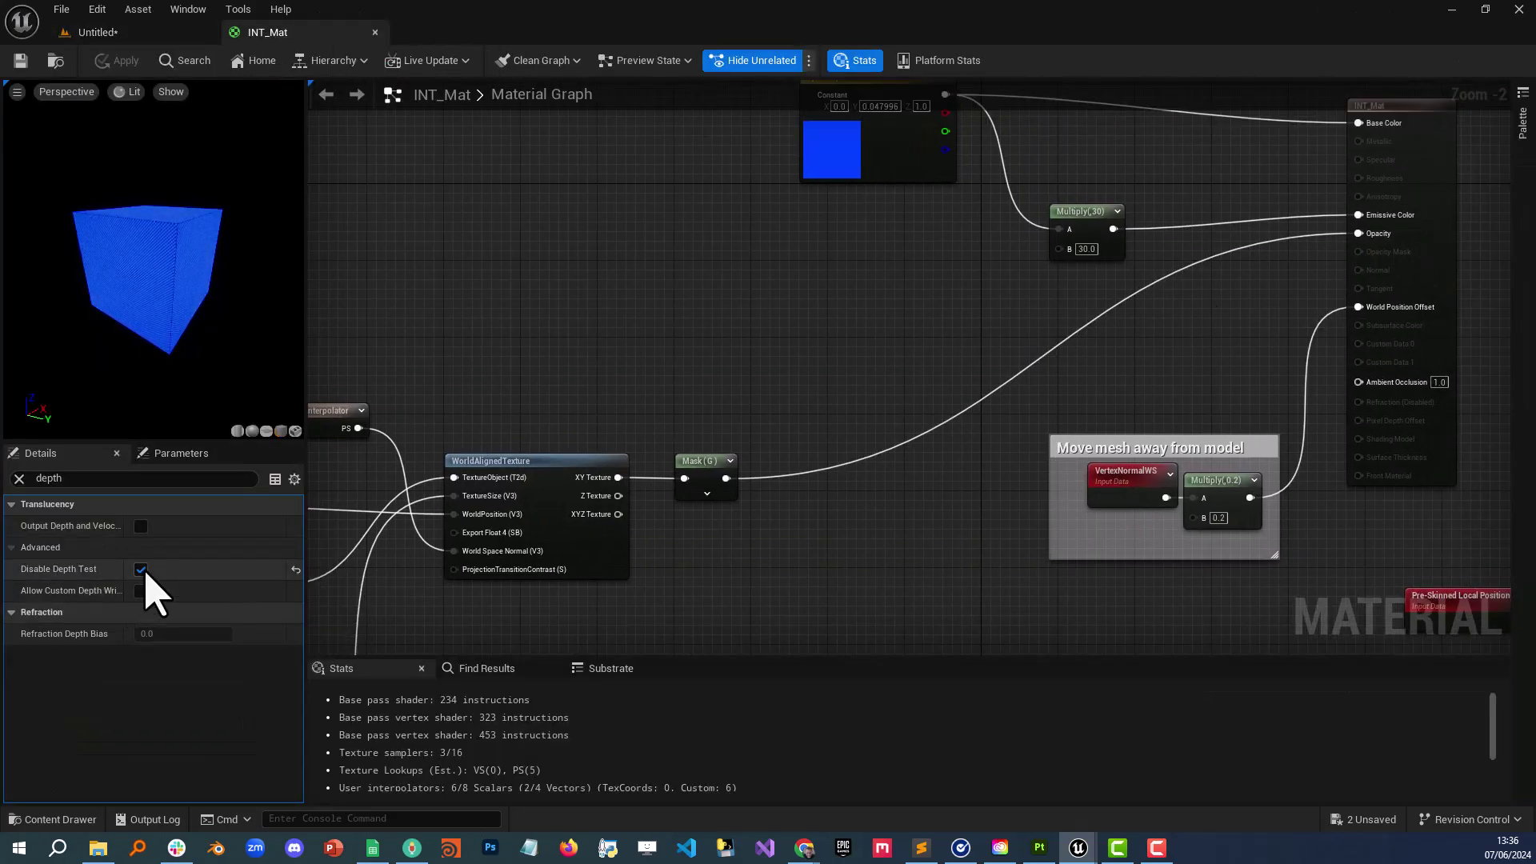
{"action": "left_click", "coordinate": [141, 570]}
{"action": "left_click", "coordinate": [120, 61]}
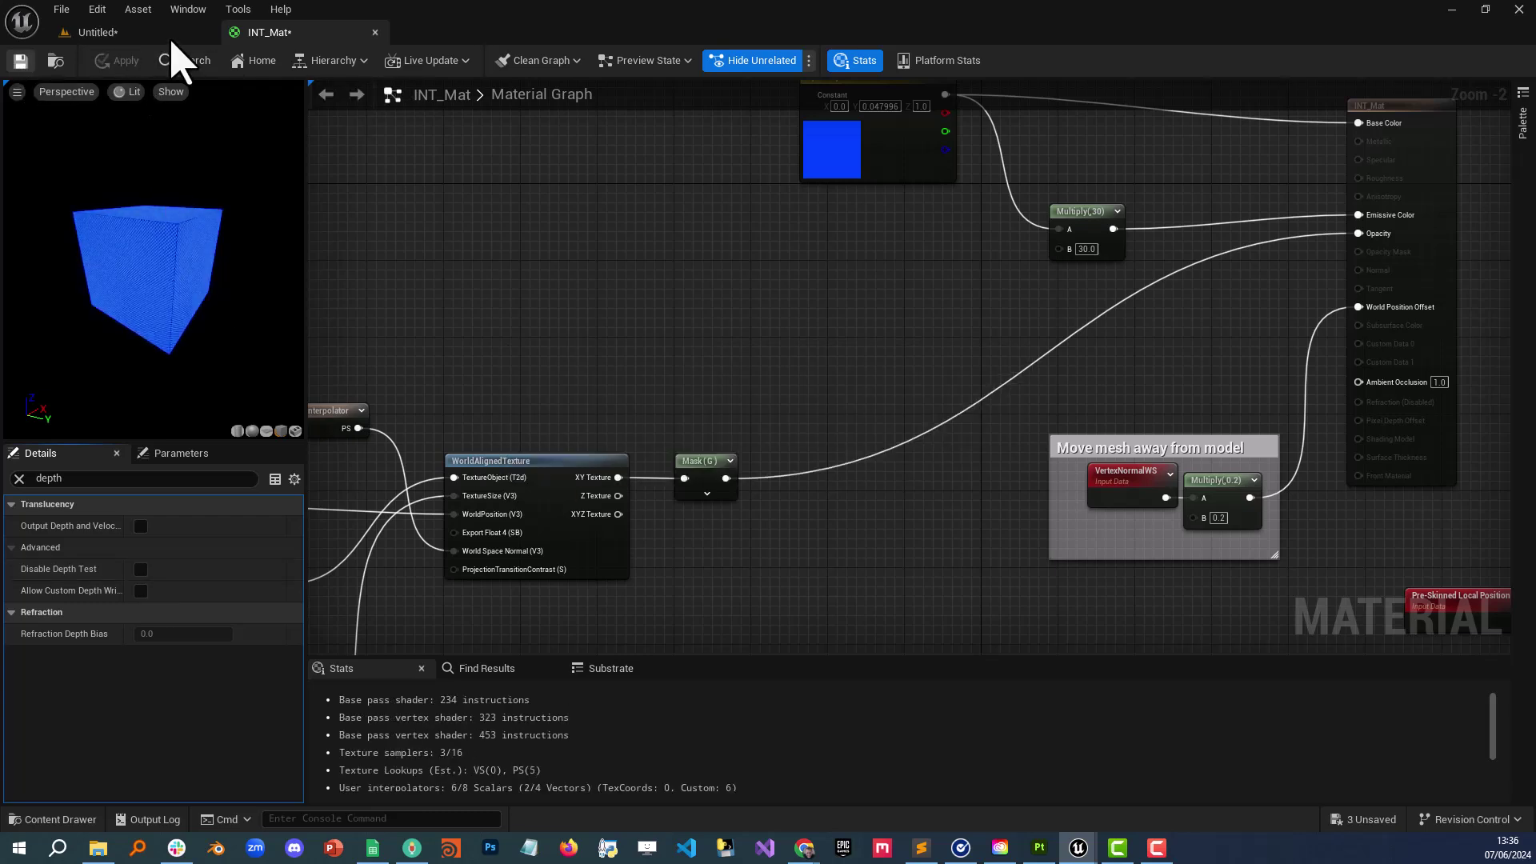
{"action": "left_click", "coordinate": [144, 34]}
{"action": "right_click_drag", "start_coordinate": [600, 318], "coordinate": [752, 336]}
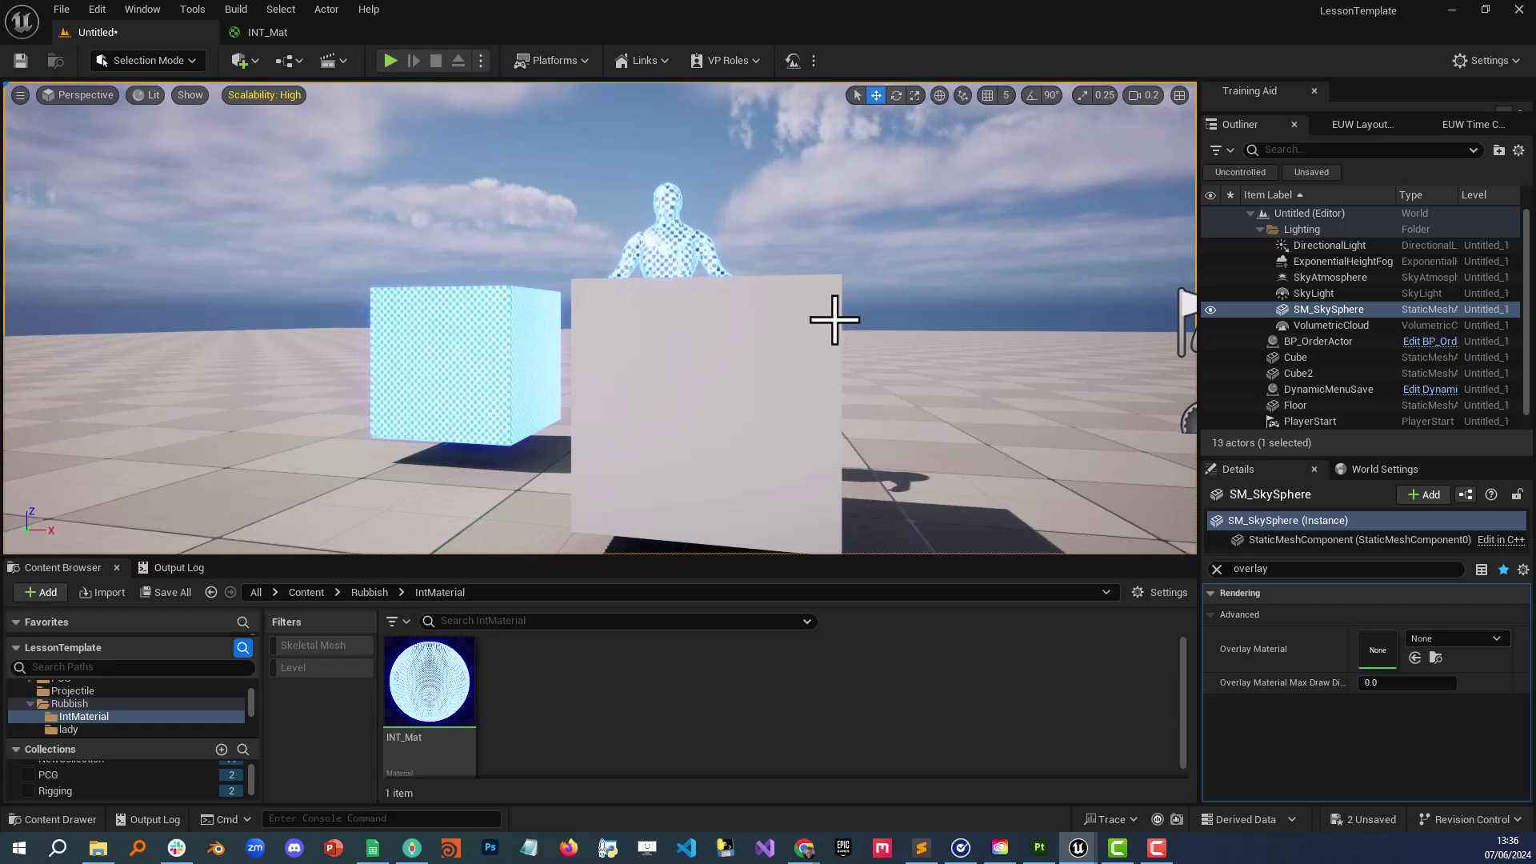